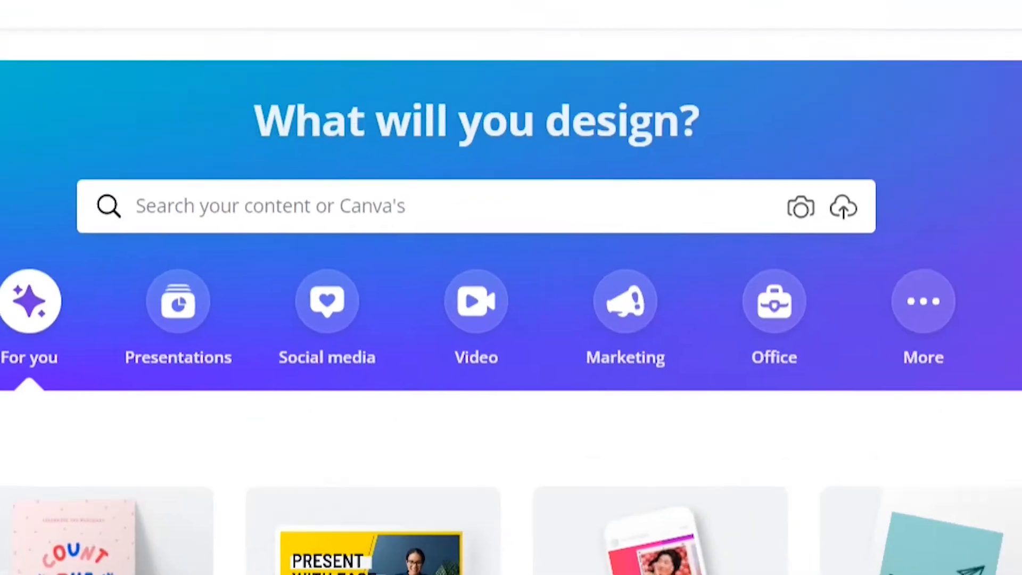
- Create a new YouTube Thumbnail design and view the finished Youtube thumbnail example for reference
click(880, 89)
text(youtube)
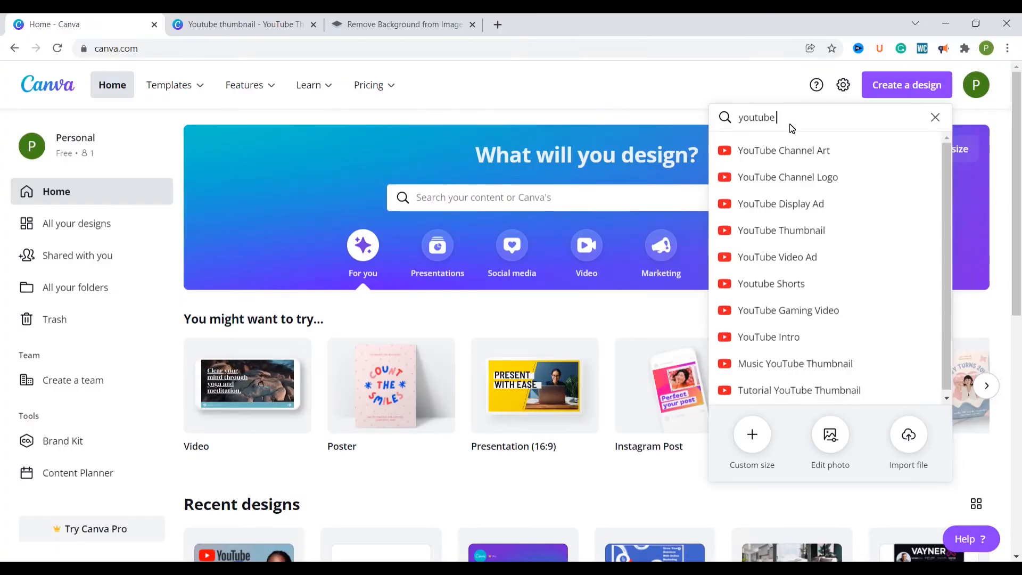
click(760, 231)
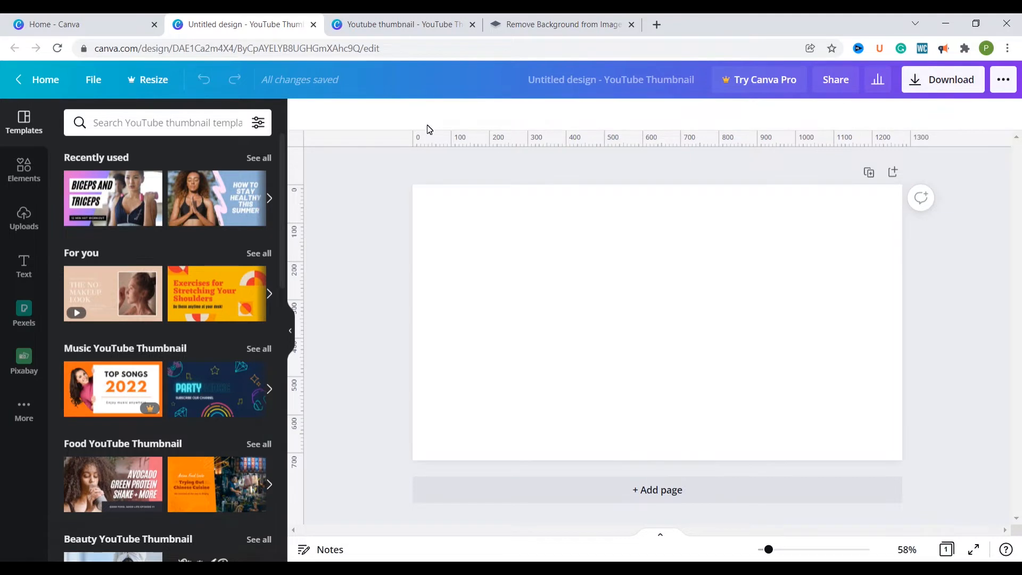
click(408, 28)
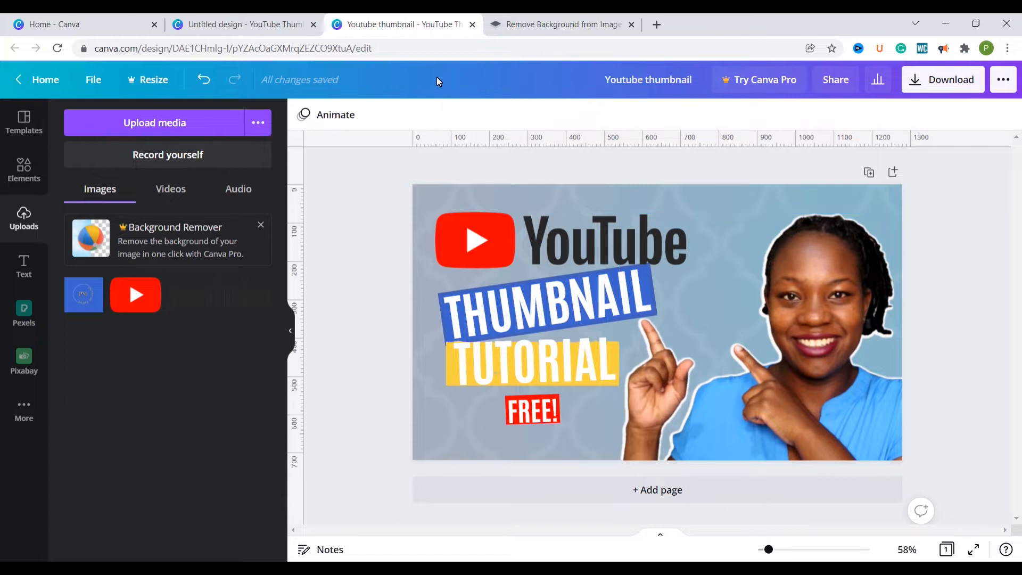
click(261, 28)
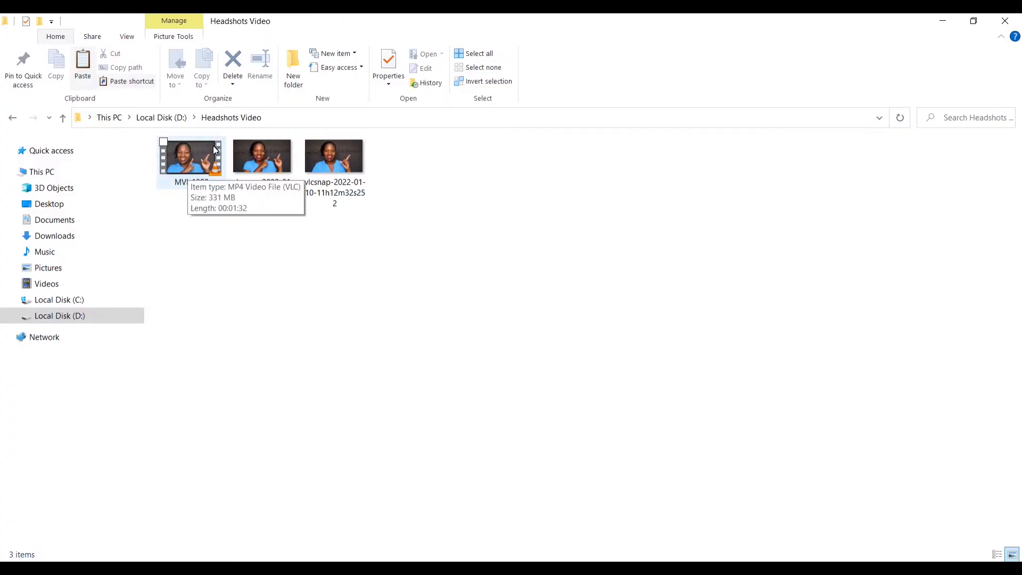
- Play the MVI_1359 video in VLC, take a snapshot of a paused pointing pose, and view the vlcsnap image ending in 11h11m47s518
double_click(193, 162)
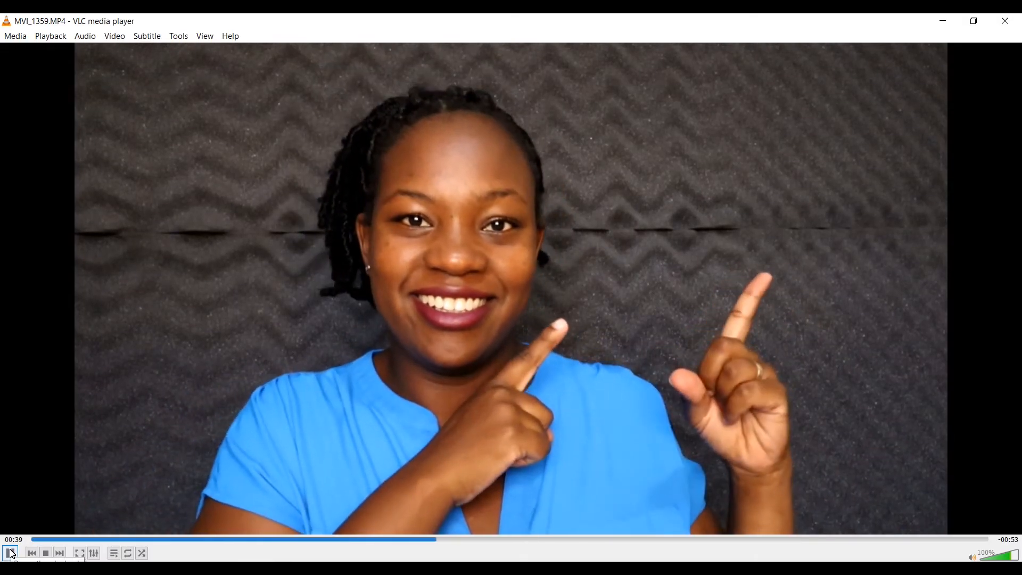
click(11, 553)
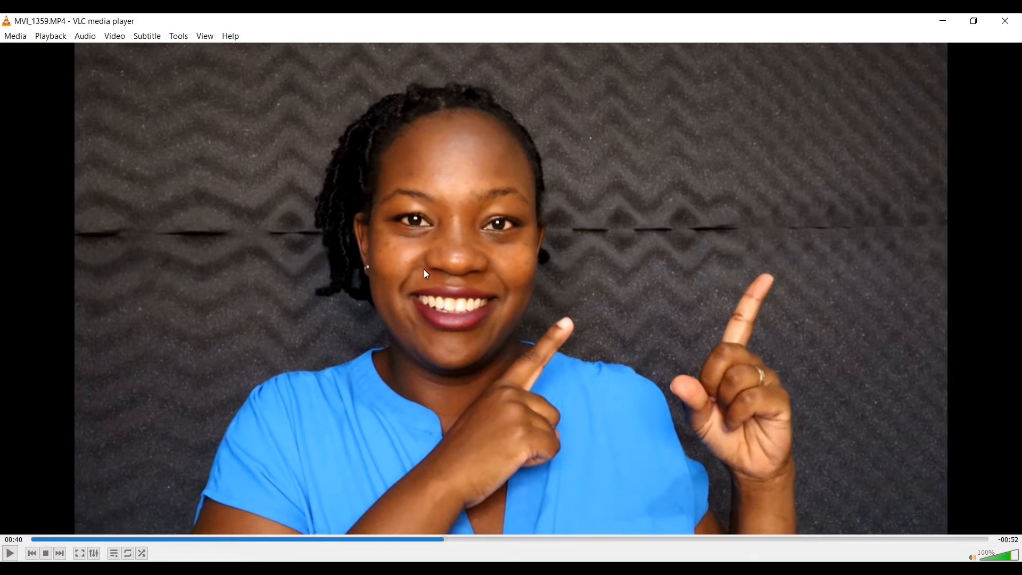
click(115, 35)
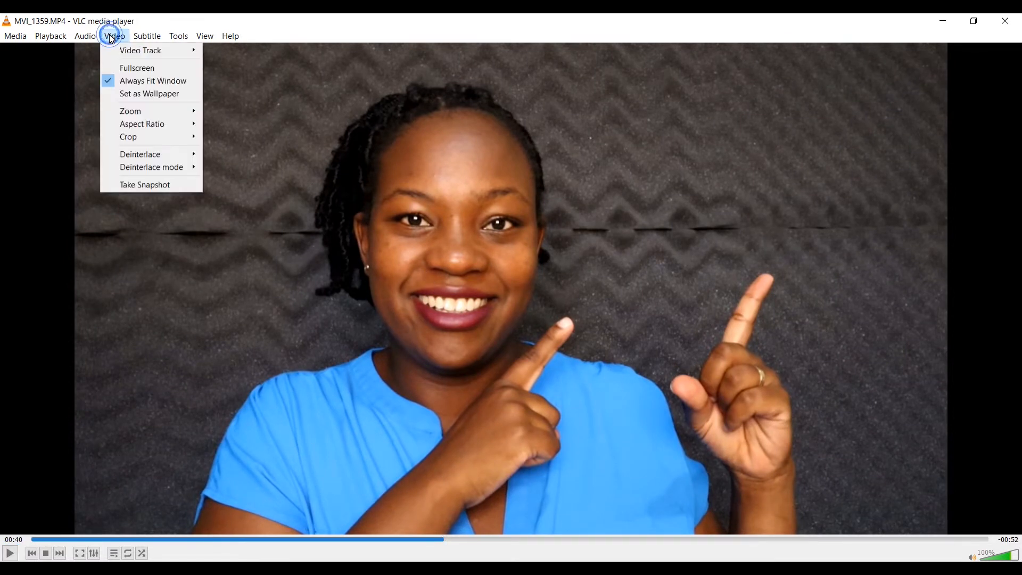
click(148, 185)
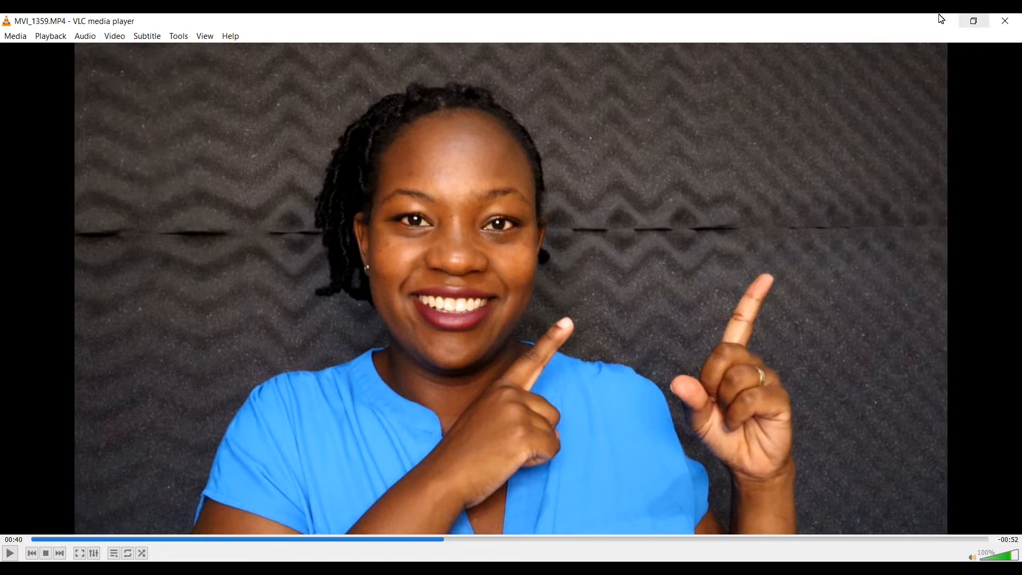
click(1008, 22)
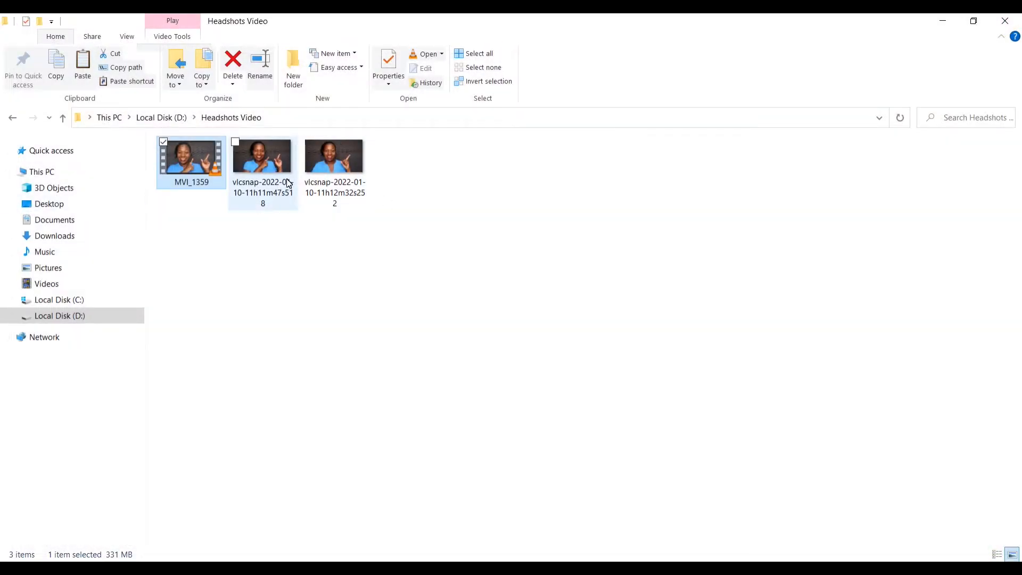
click(272, 165)
double_click(274, 169)
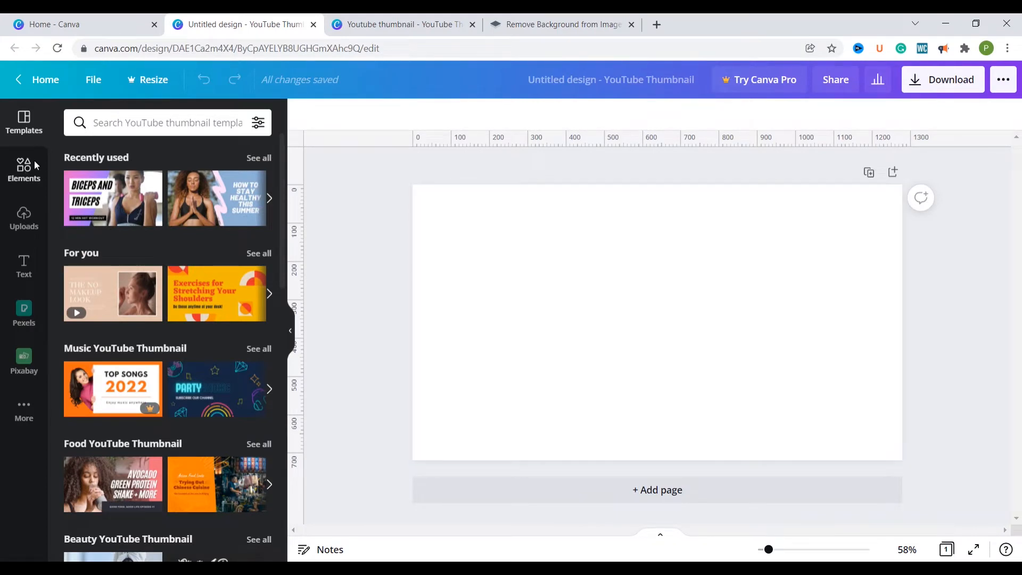
- Switch to the blank Canva design, upload the headshot snapshot and place it on the page
click(23, 215)
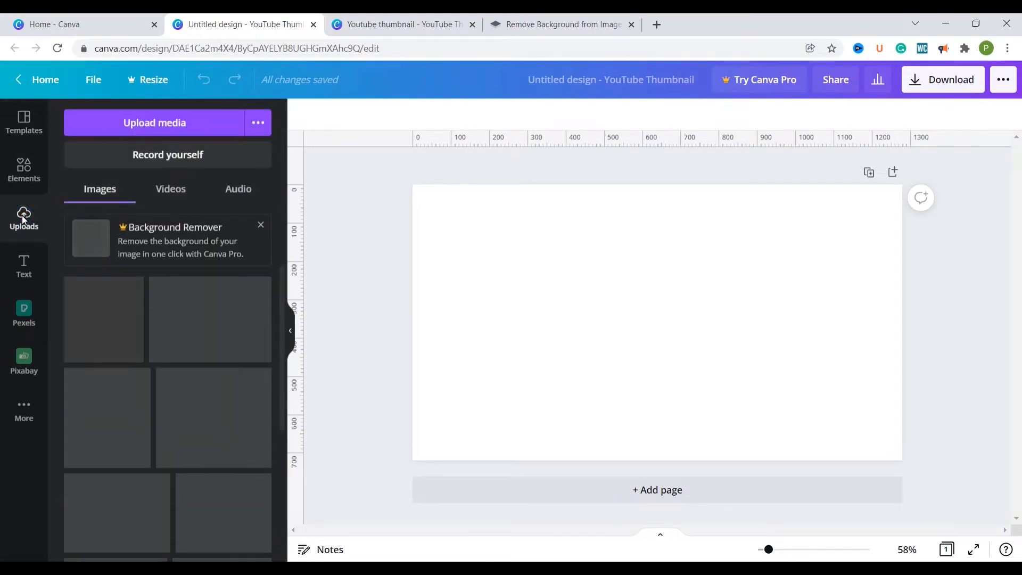
click(164, 127)
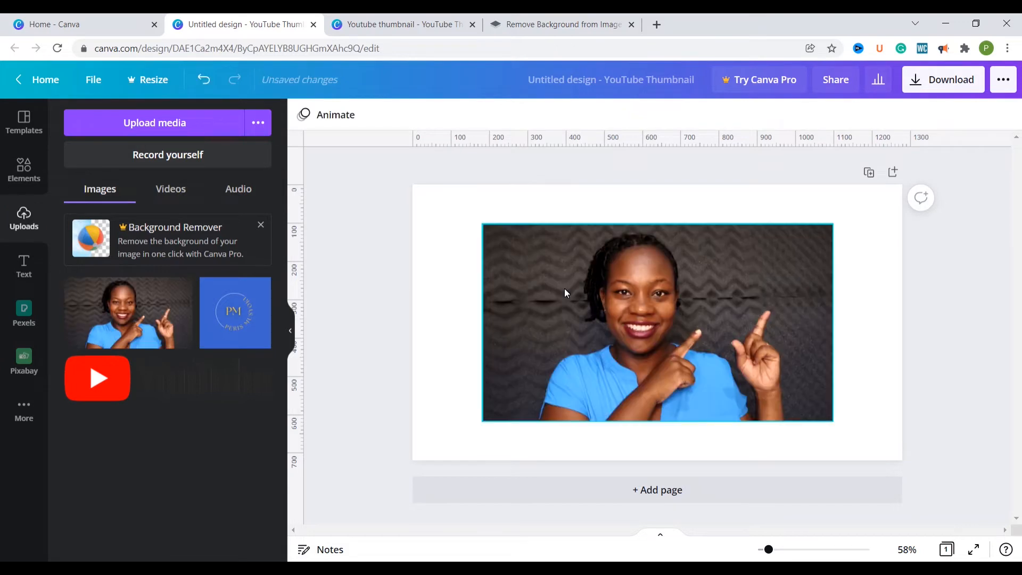
- Try to remove the headshot photo's background with Background Remover
click(708, 328)
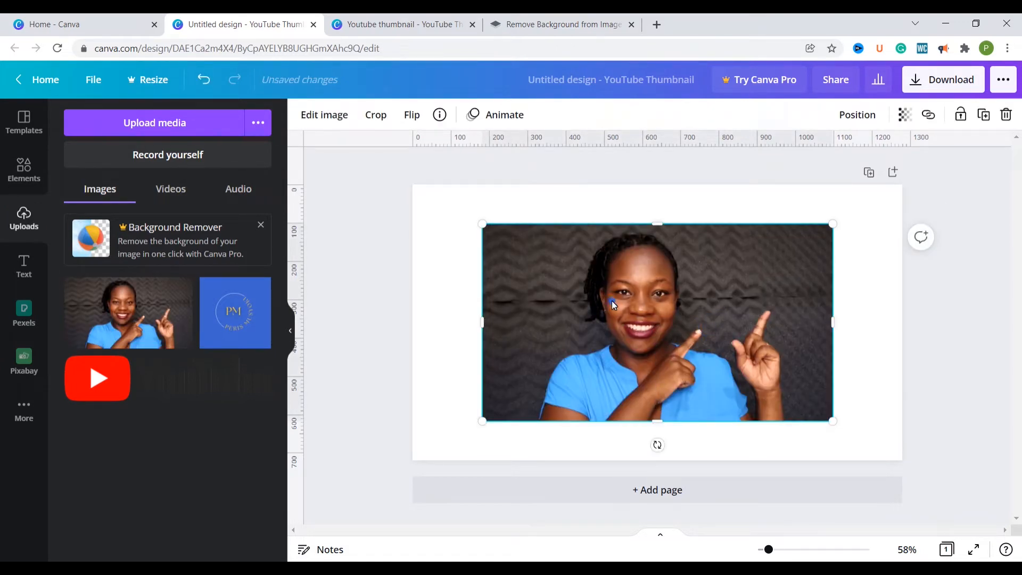
click(316, 115)
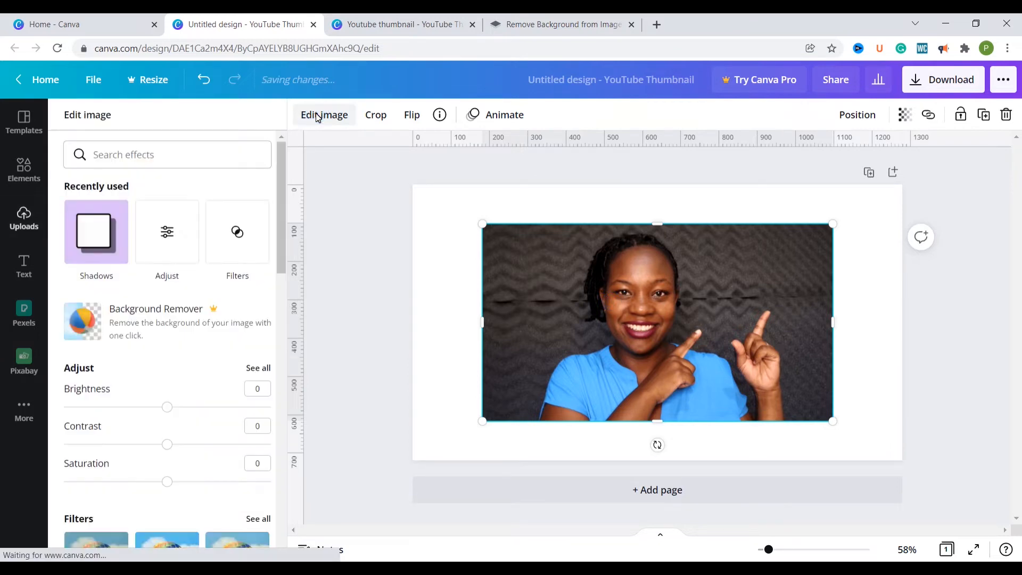
click(98, 324)
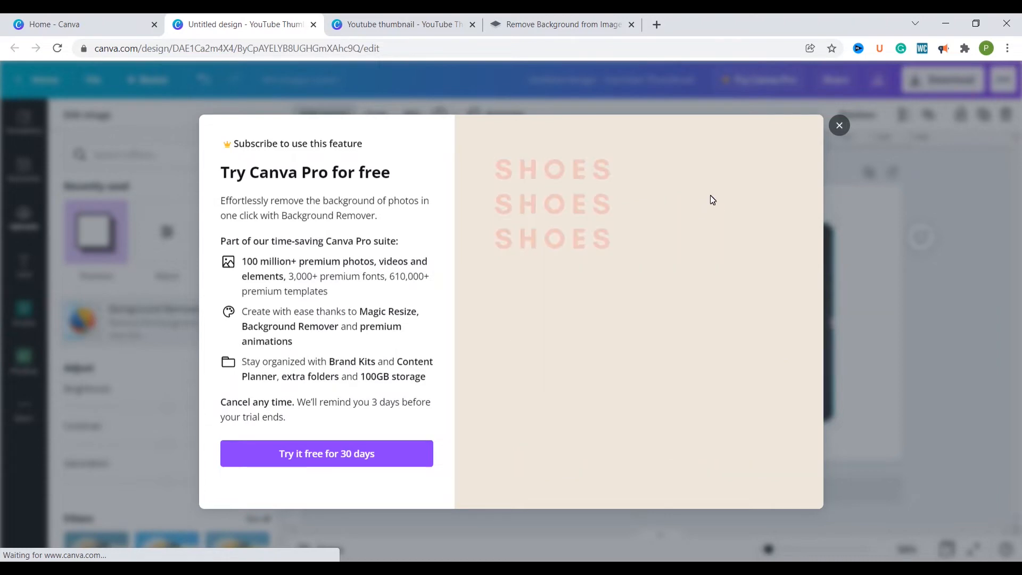
click(840, 127)
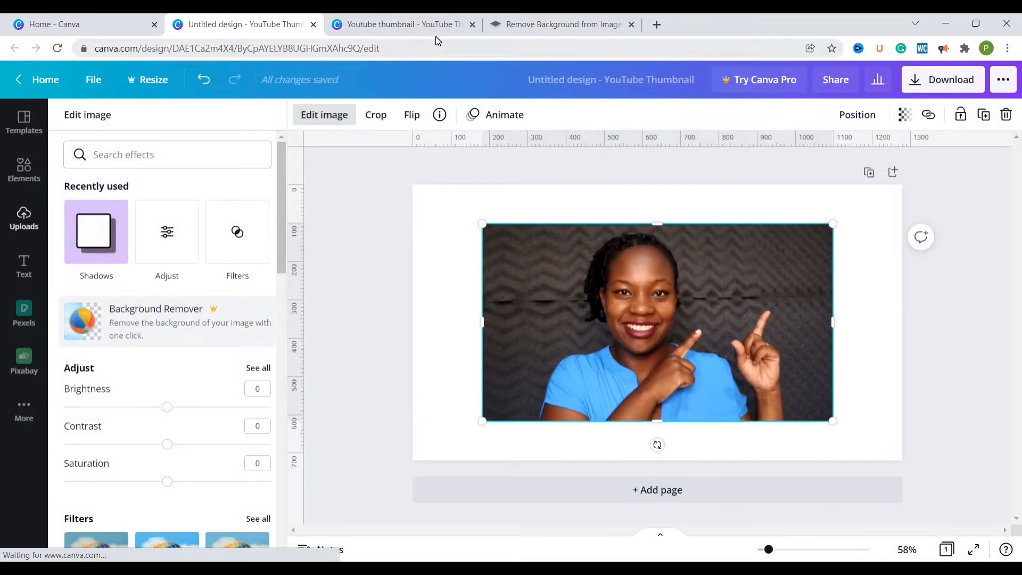
- Switch to remove.bg, remove the background of the vlcsnap headshot ending in 11h11m47s518, and download the preview-size image
click(550, 24)
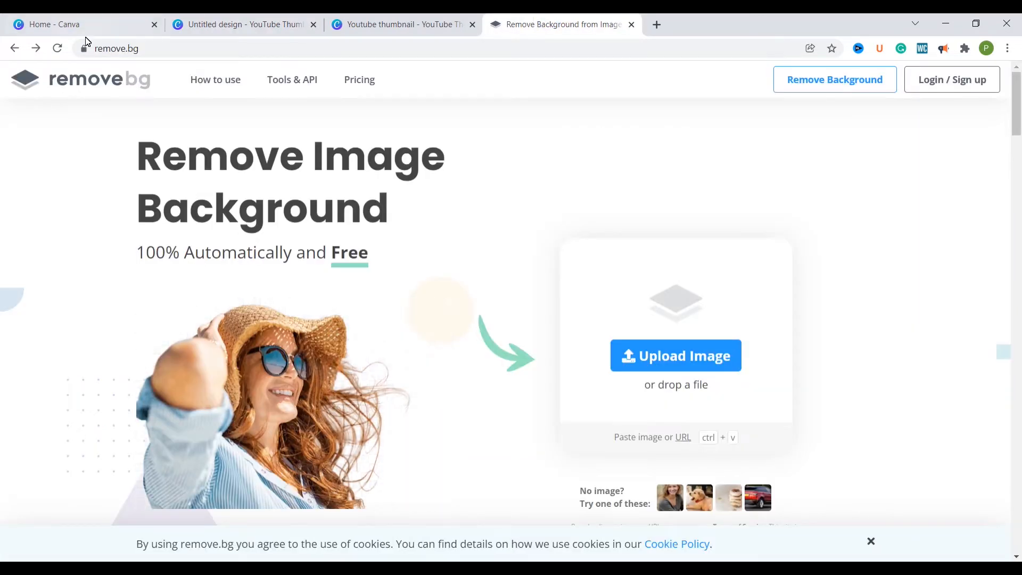
click(651, 356)
click(540, 392)
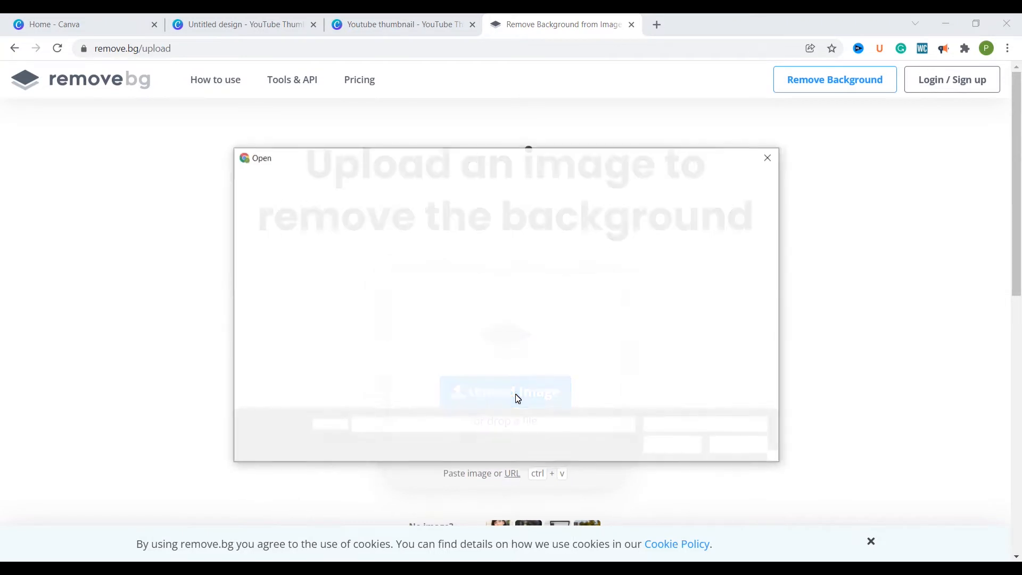
click(385, 247)
click(663, 446)
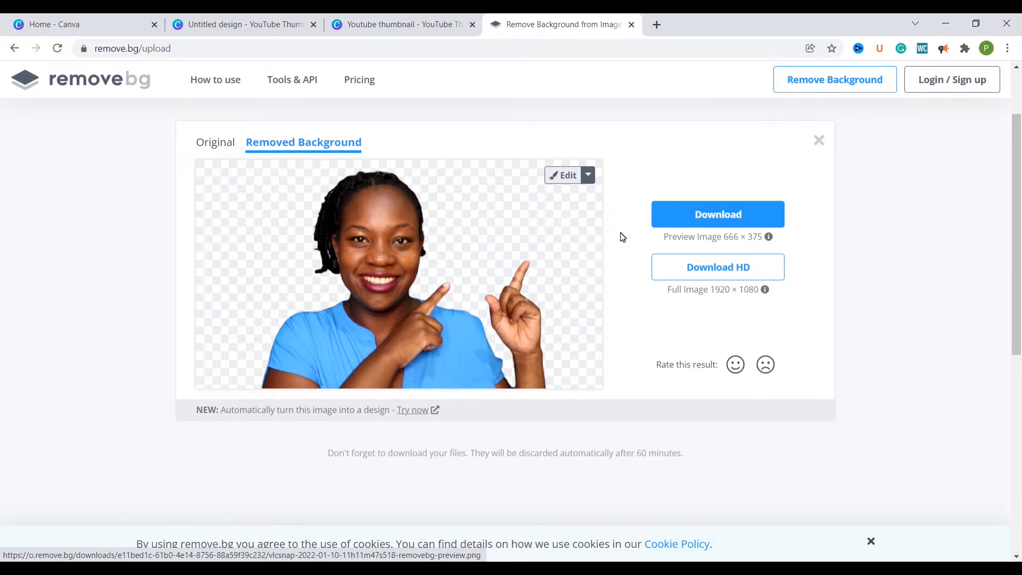
click(682, 216)
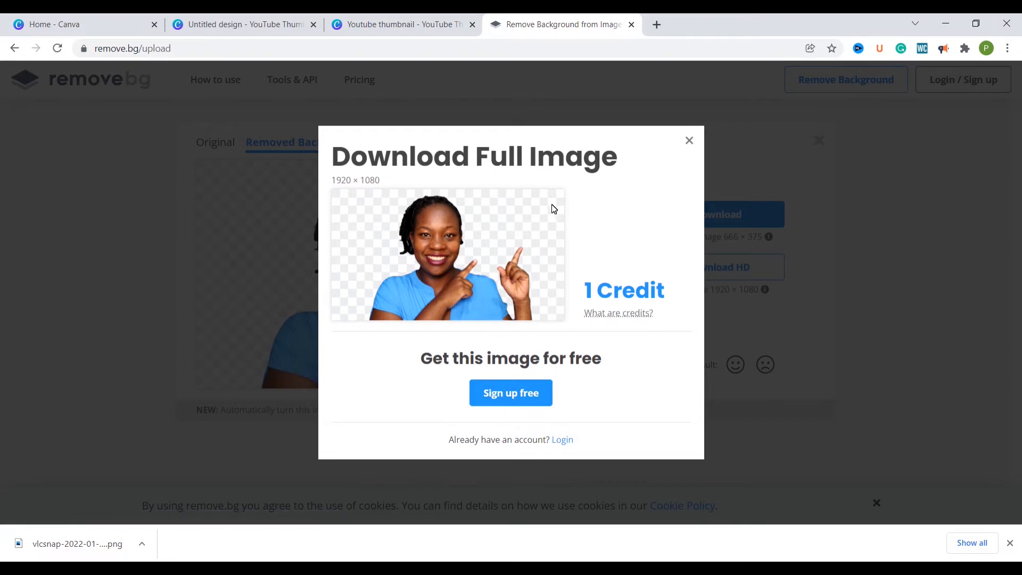
click(689, 141)
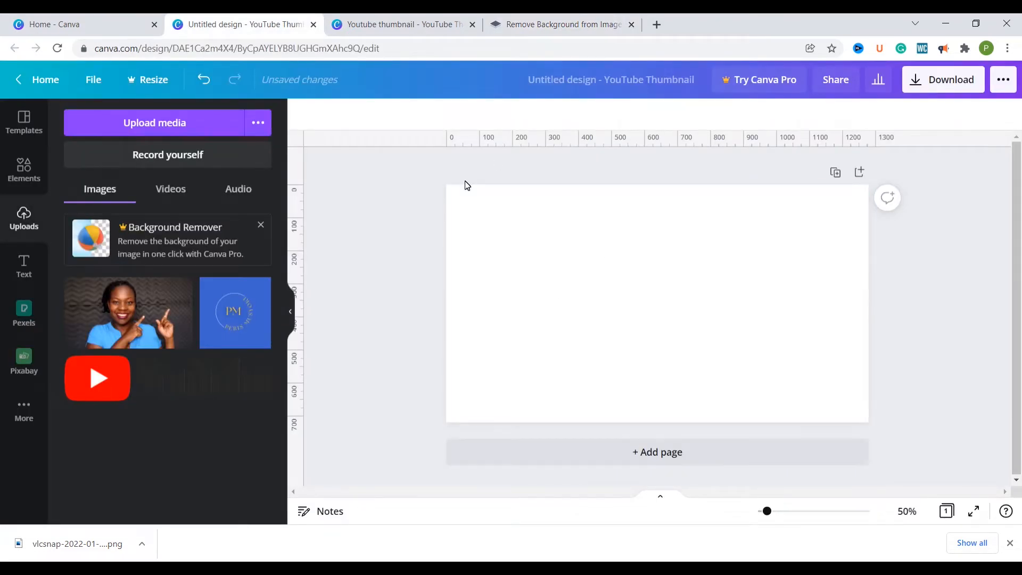
- Upload the removebg-preview headshot from the Downloads folder to the Canva design and place it on the page
click(184, 123)
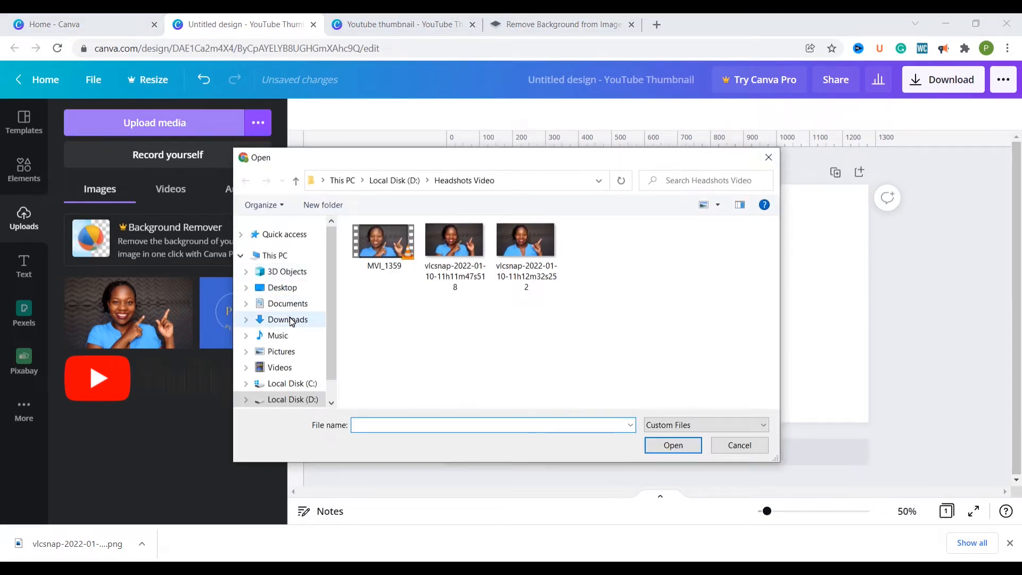
click(291, 320)
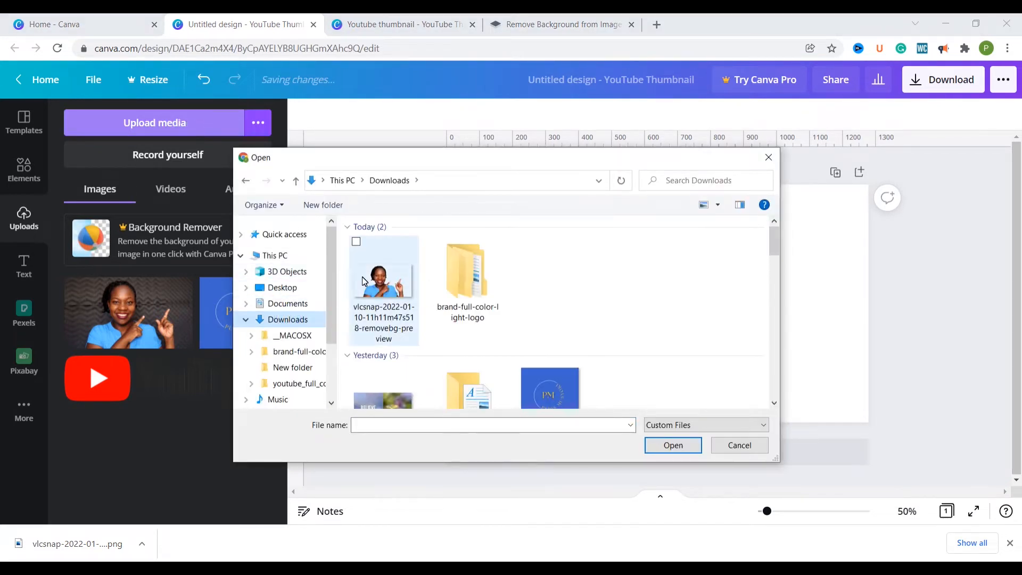
click(364, 281)
click(669, 445)
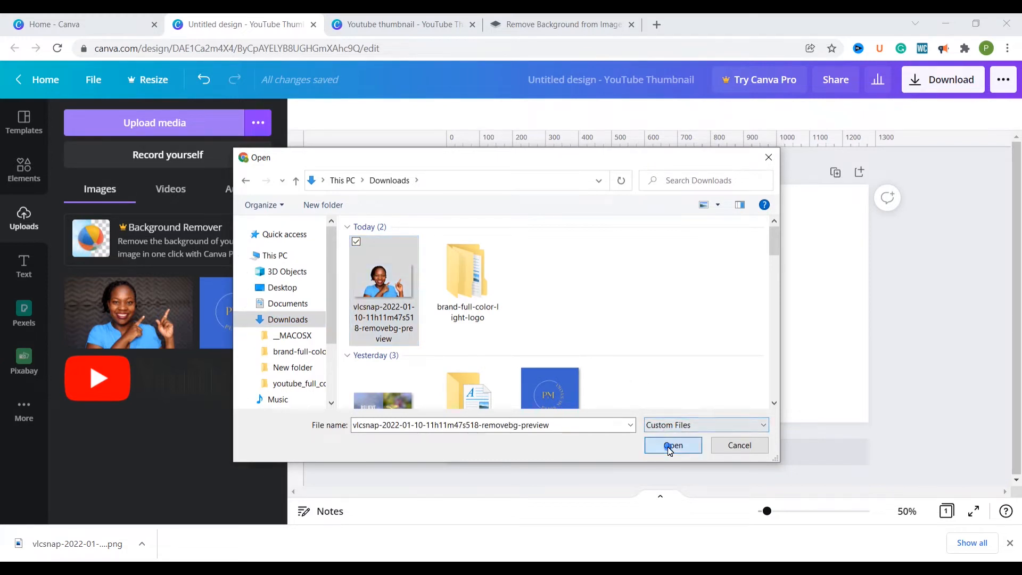
click(118, 315)
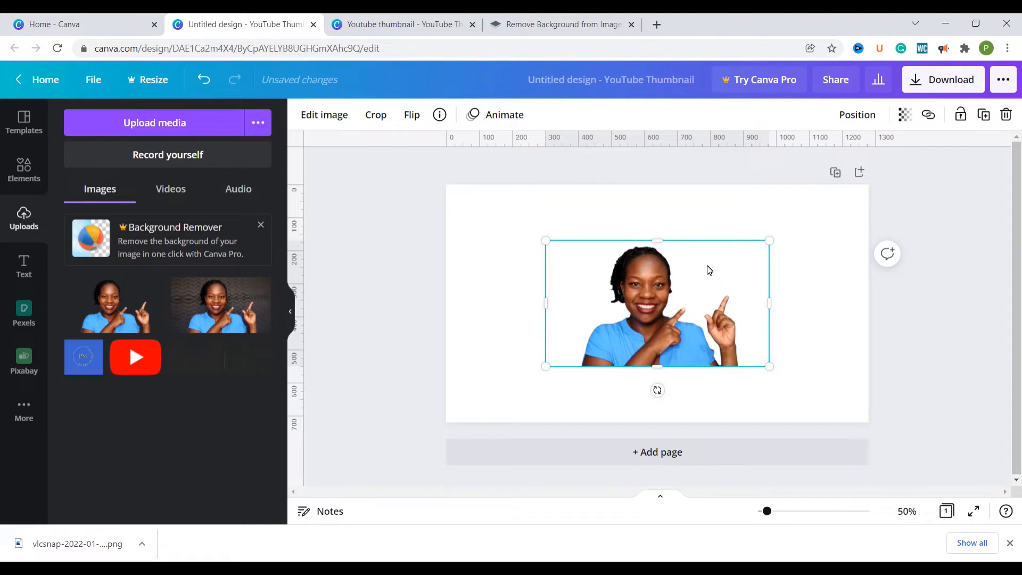
- Enlarge the cutout headshot to cover most of the page and flip it horizontally
drag(769, 240, 869, 233)
drag(546, 366, 534, 448)
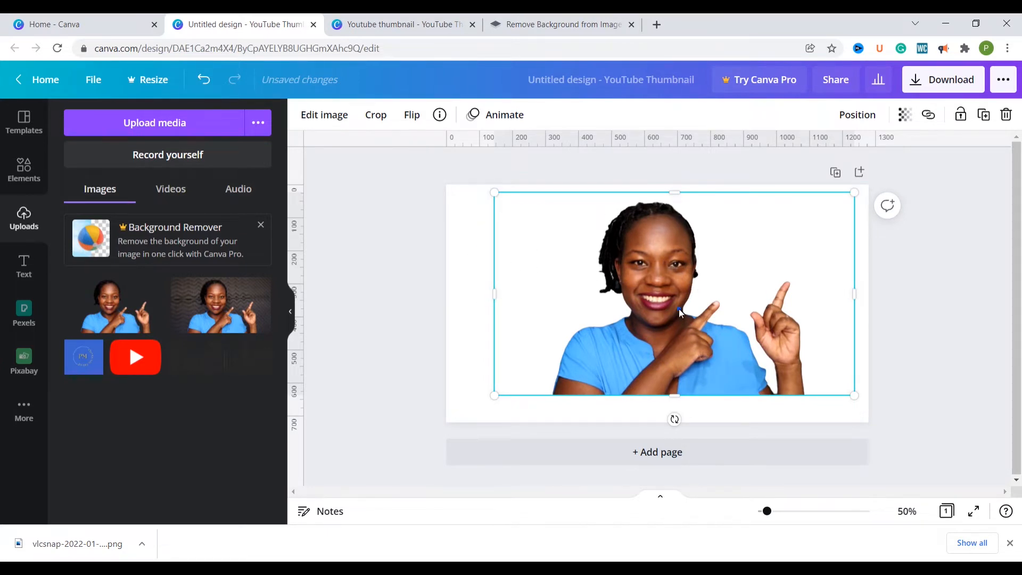
click(414, 116)
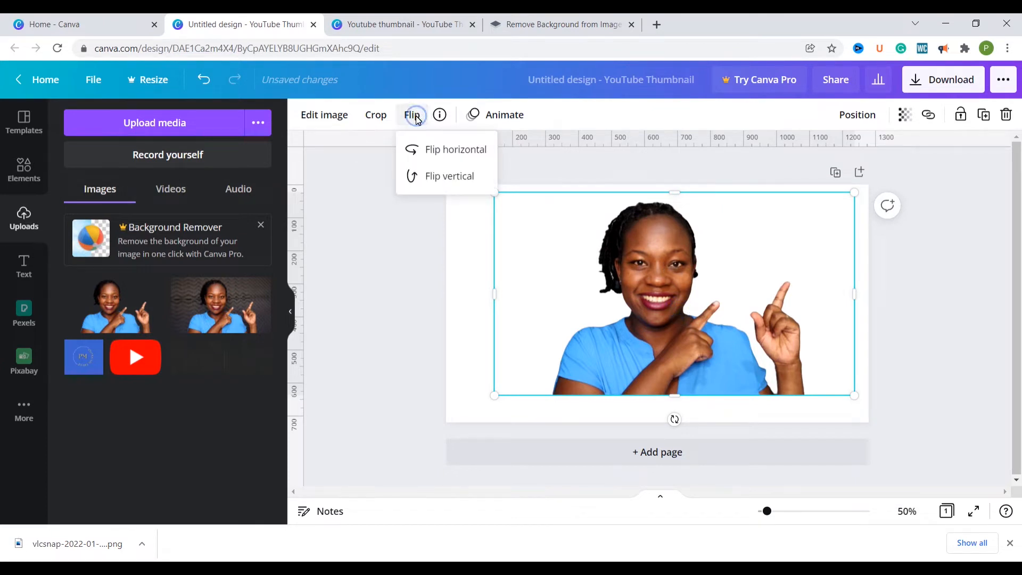
click(422, 149)
- Move the flipped headshot to the page's lower right and enlarge it so it rests on the bottom edge
drag(657, 300, 746, 327)
drag(765, 226, 764, 195)
mouse_move(736, 360)
mouse_down()
mouse_move(714, 349)
mouse_move(715, 359)
mouse_up()
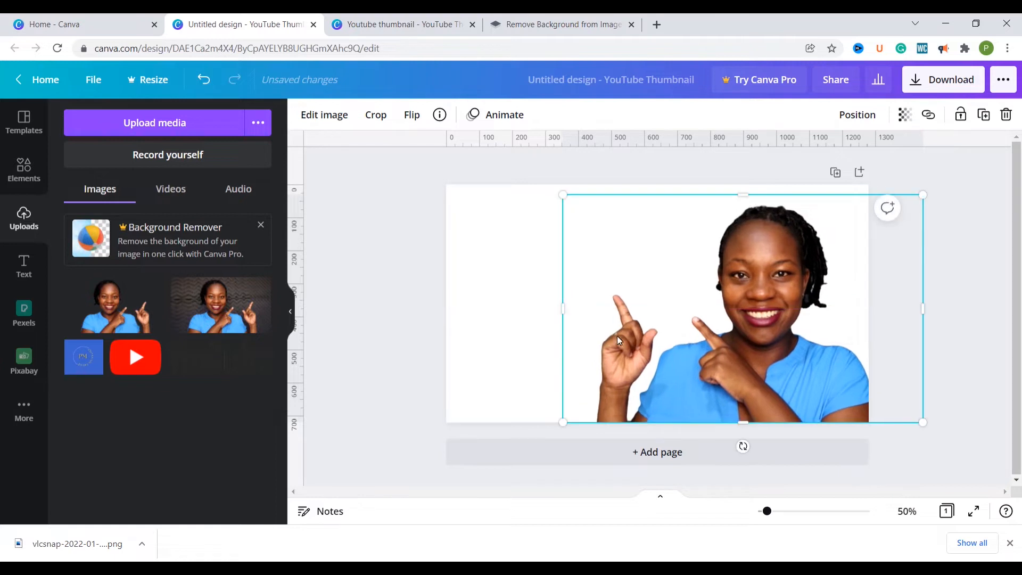
- Crop the headshot's left side close to the raised hand and its right side to the page edge
drag(565, 312, 583, 312)
drag(583, 311, 589, 311)
drag(923, 309, 869, 311)
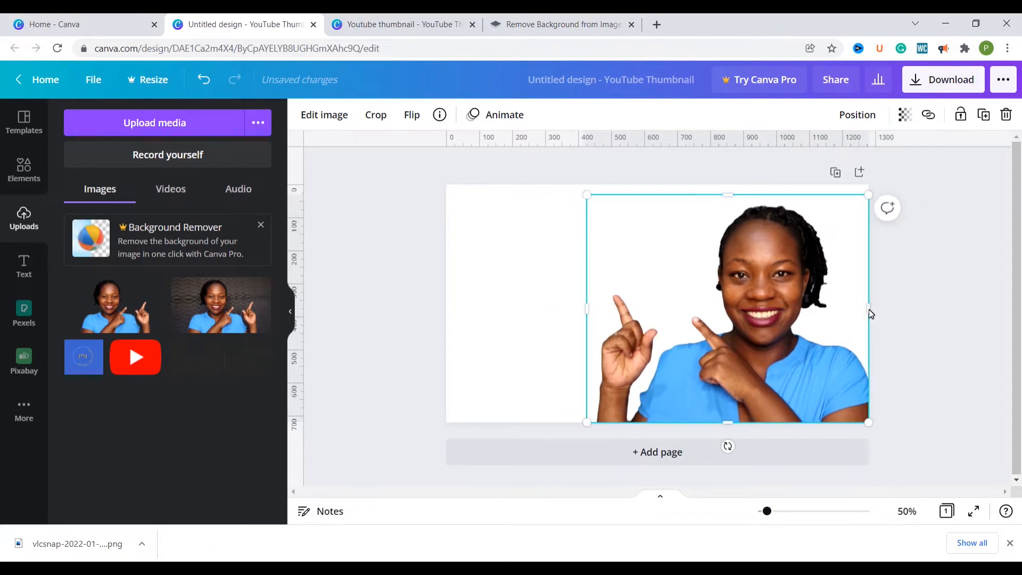
- Search the elements for "gradient" and add the free blue-to-turquoise gradient image to the page
click(480, 271)
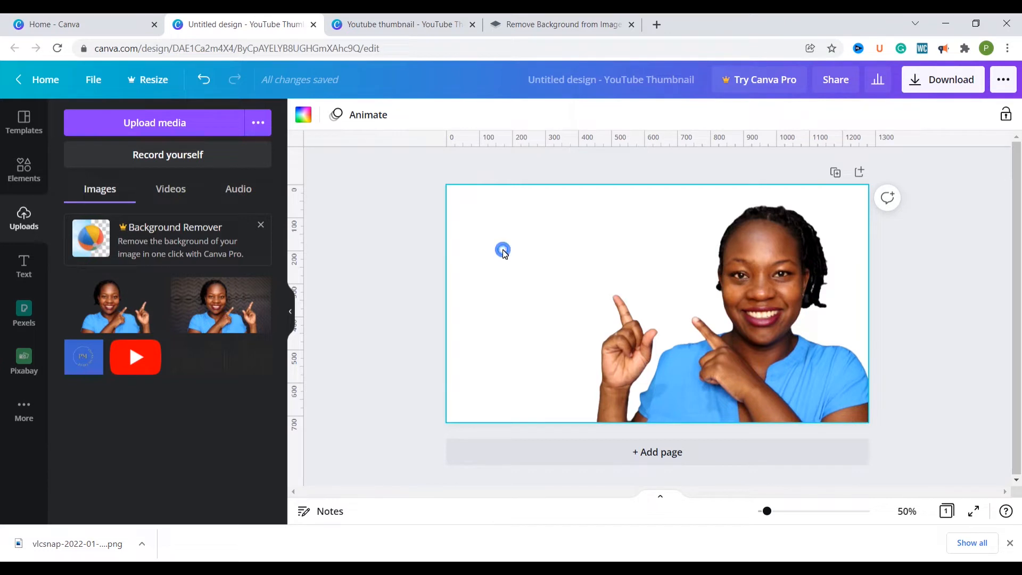
click(33, 172)
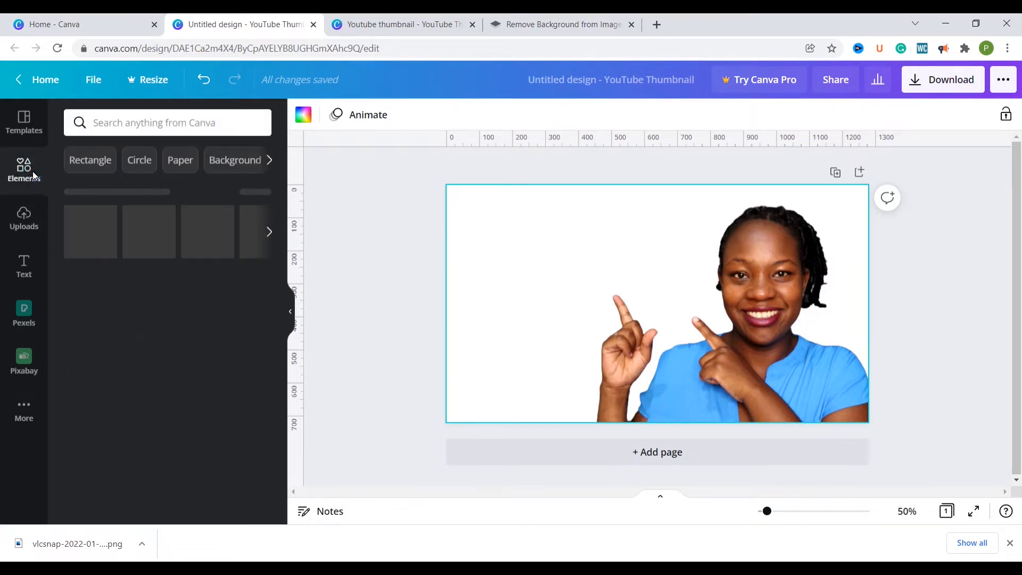
text(gradient)
key(Return)
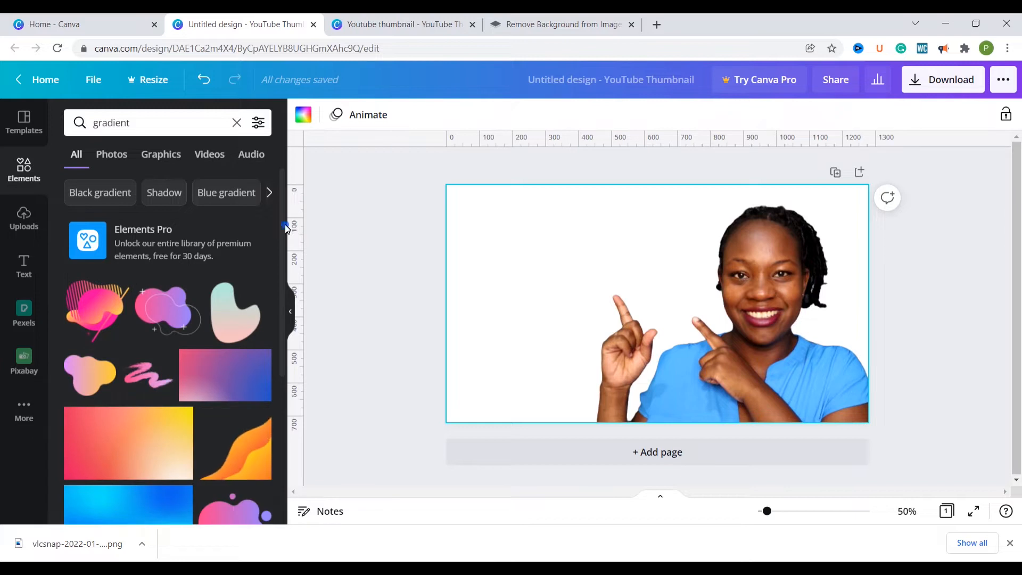
drag(281, 252, 296, 399)
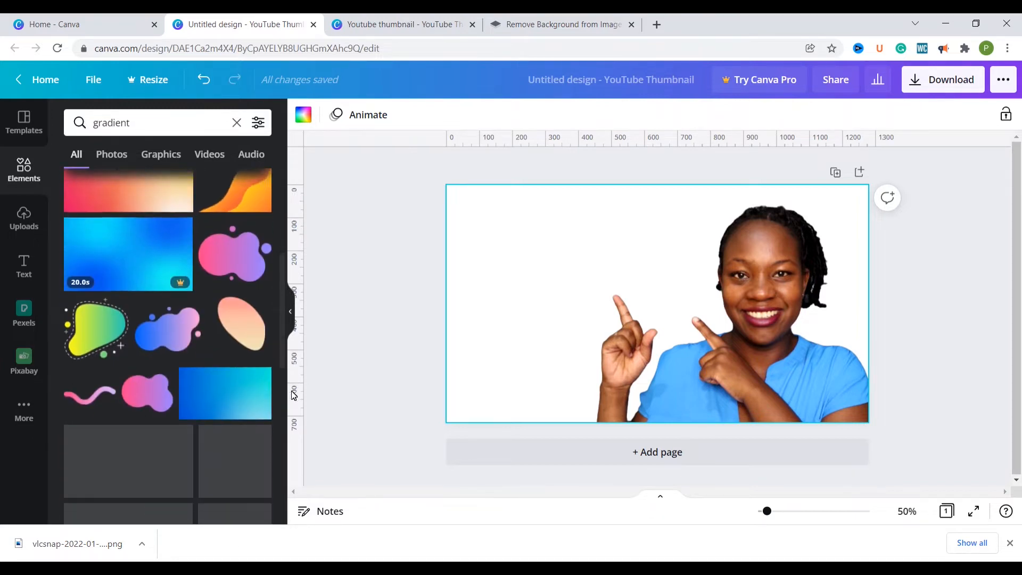
click(223, 395)
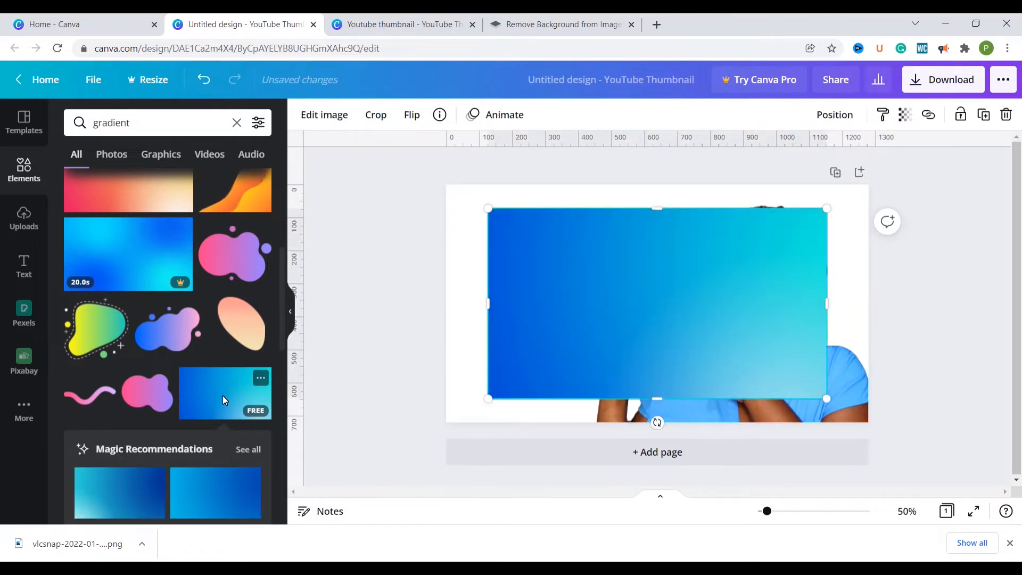
- Replace the blue-to-turquoise gradient with the dark slate-to-teal one from the Magic Recommendations and set it as the page background
click(249, 450)
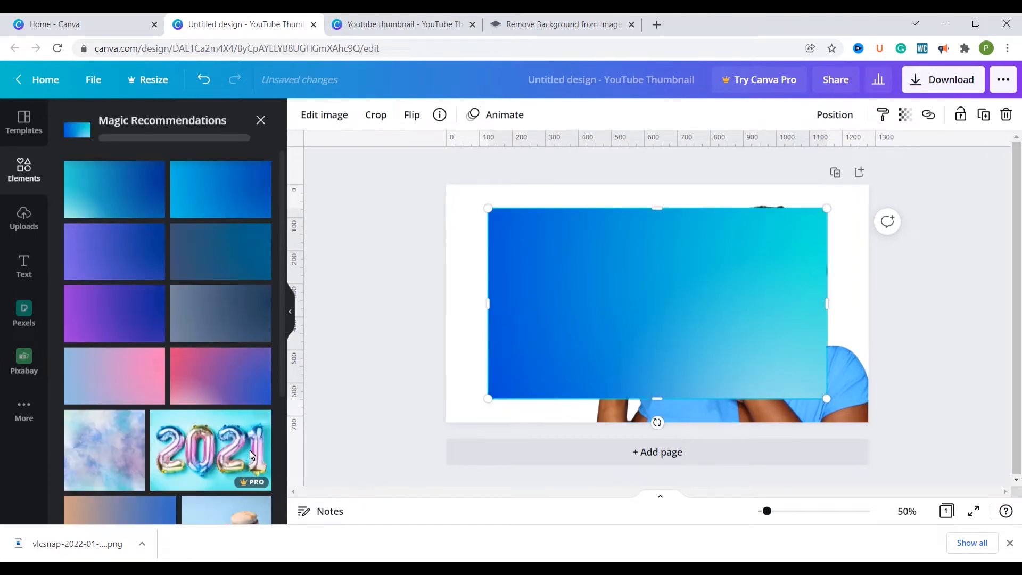
key(Delete)
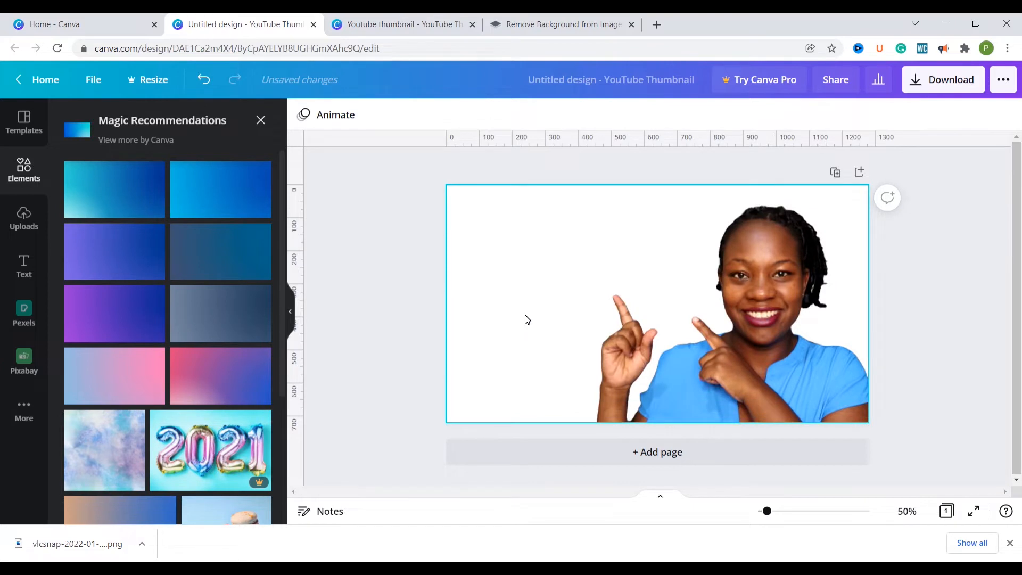
mouse_move(282, 237)
mouse_down()
mouse_move(308, 431)
mouse_move(283, 218)
mouse_up()
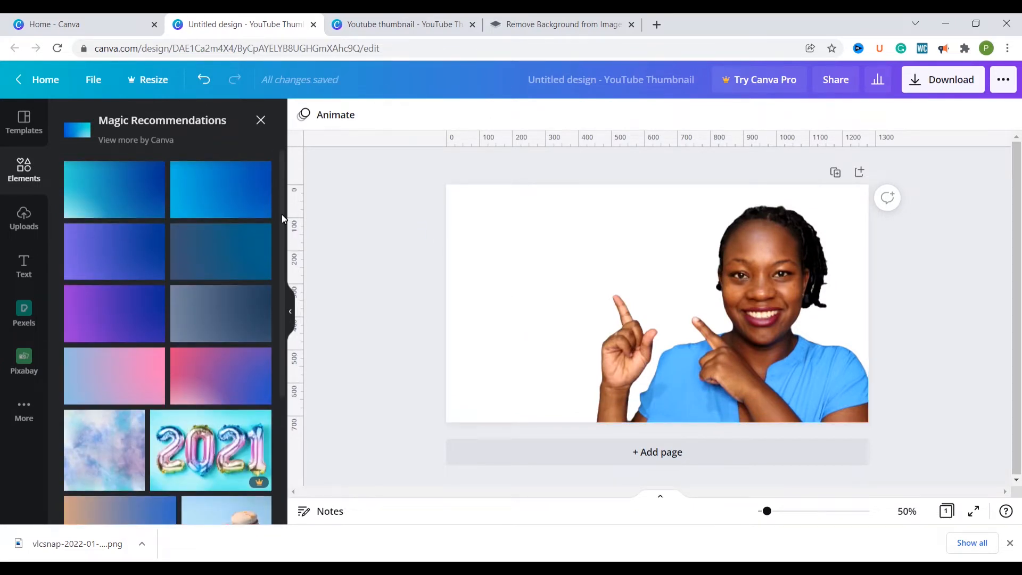
click(211, 261)
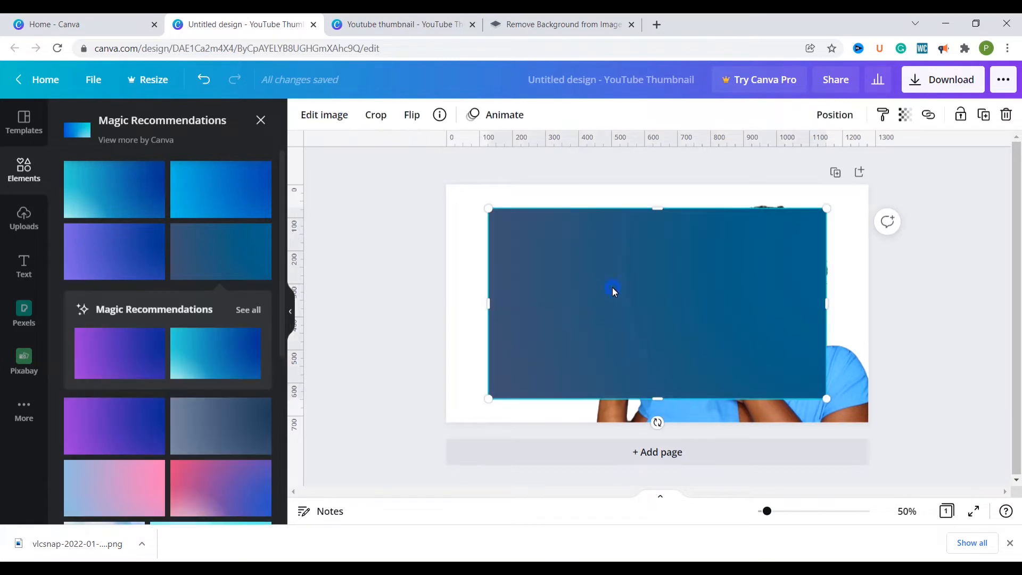
right_click(612, 292)
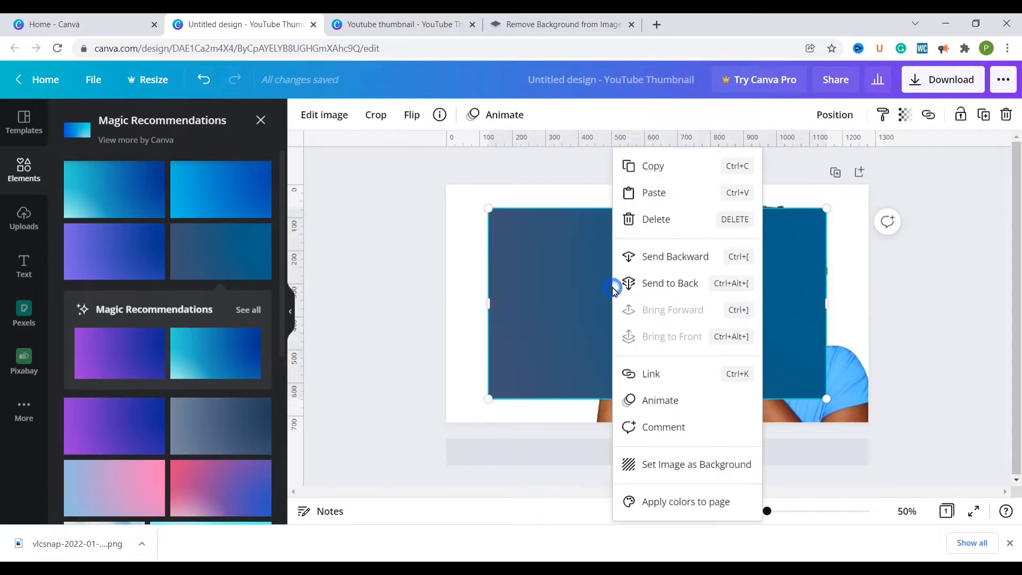
click(660, 464)
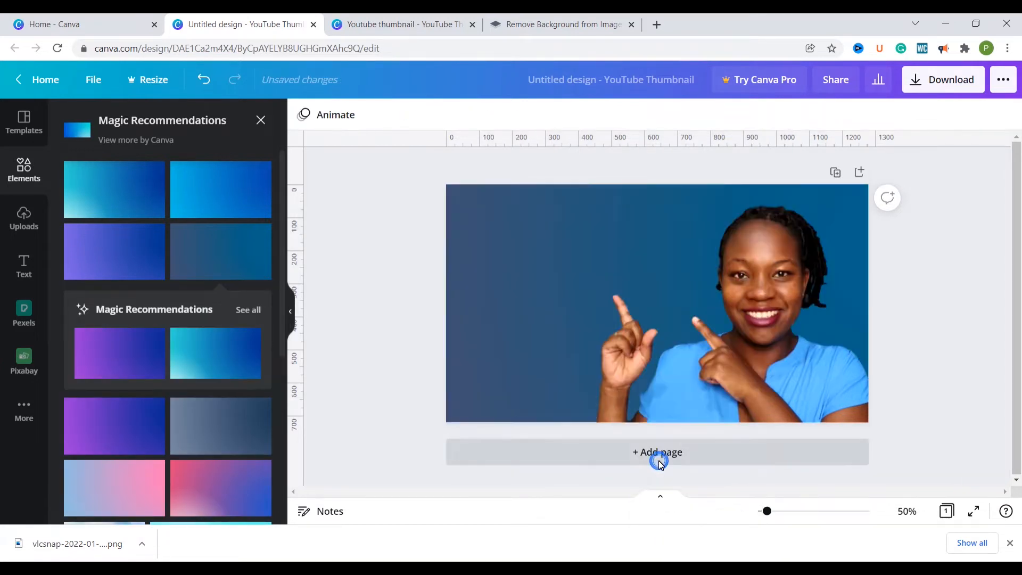
- Set the gradient background's transparency to 46
click(522, 267)
click(950, 115)
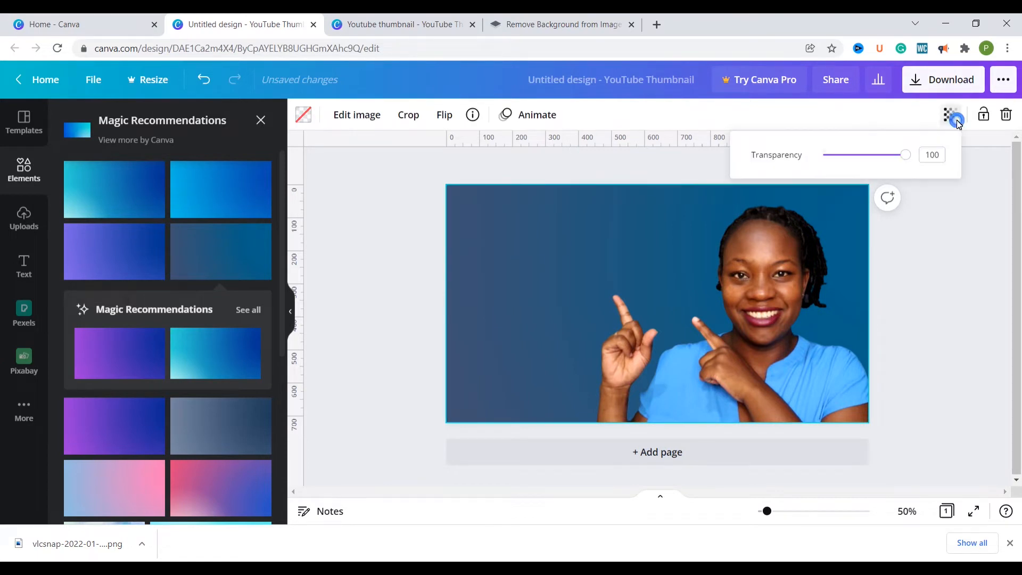
drag(906, 160, 863, 166)
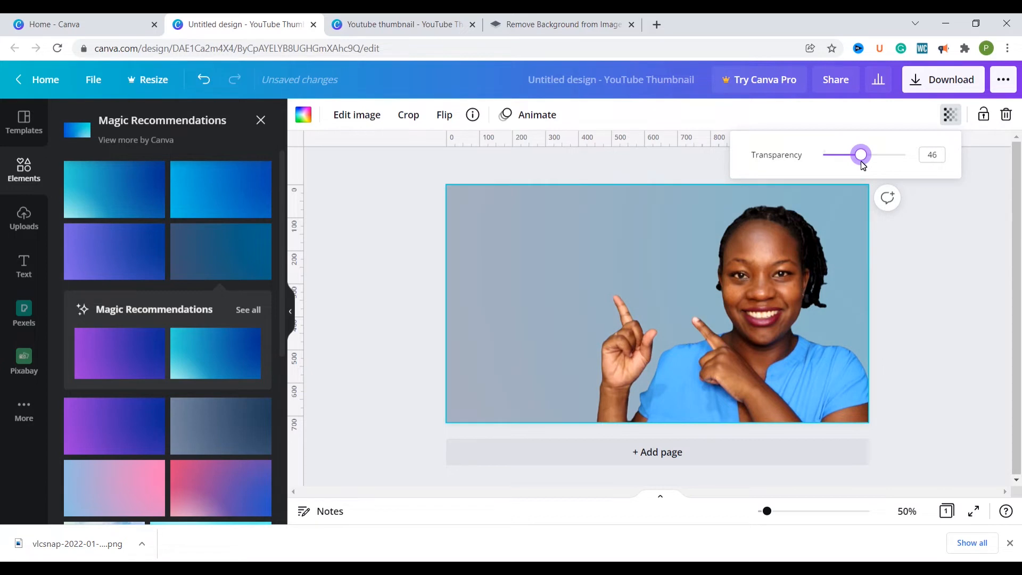
click(509, 270)
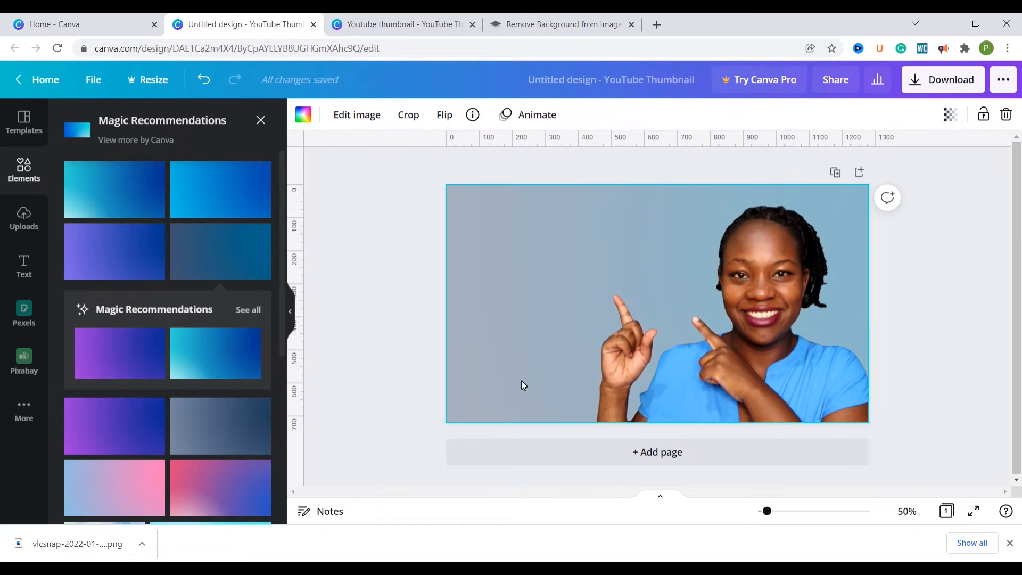
- Add a text box to the page and set its font size to 100
key(t)
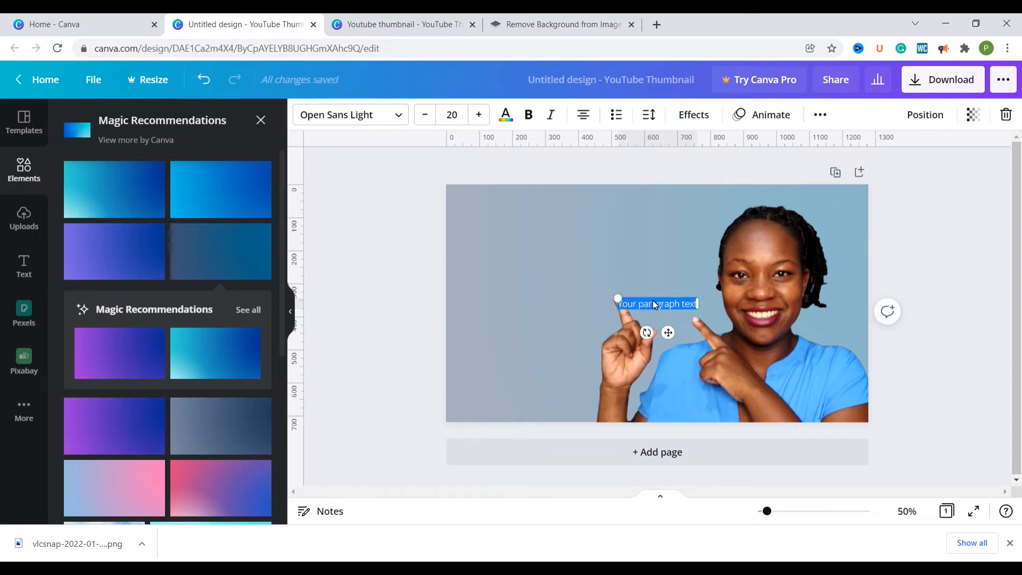
click(461, 116)
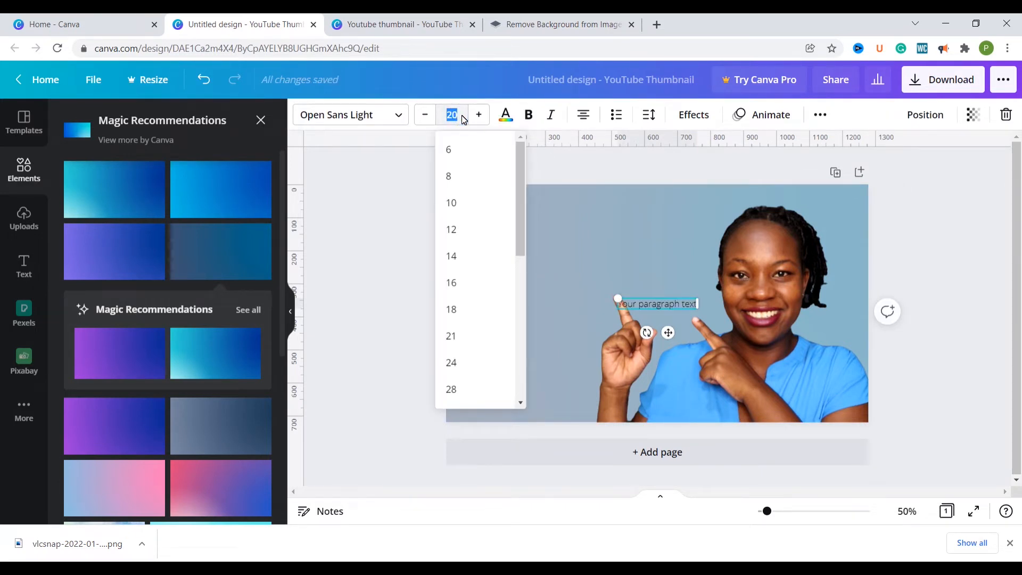
text(100)
key(Return)
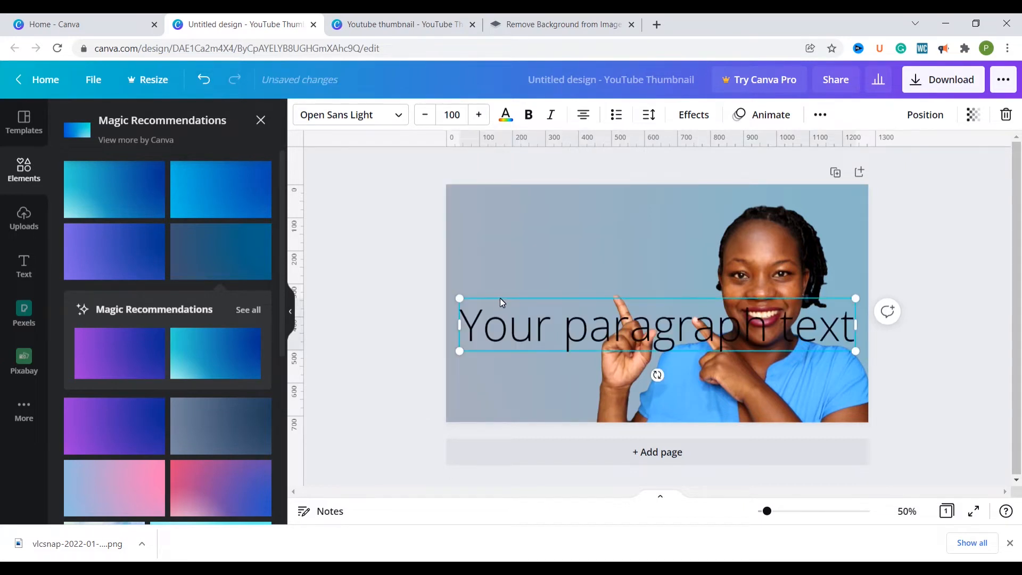
- Move the text box higher and further left on the page and replace its placeholder text with "THUMBNAIL"
drag(500, 298, 493, 238)
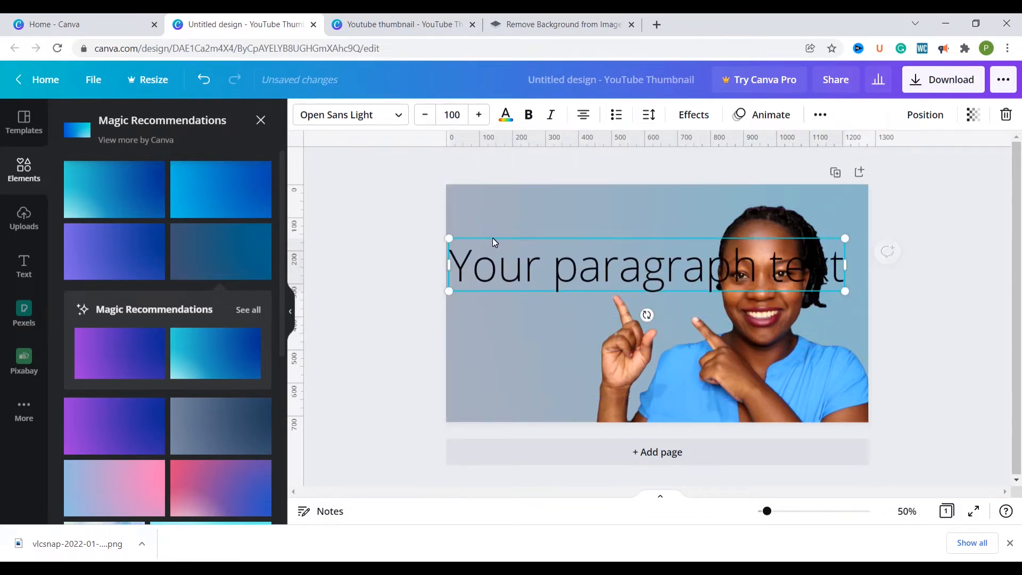
double_click(483, 280)
key(ctrl+a)
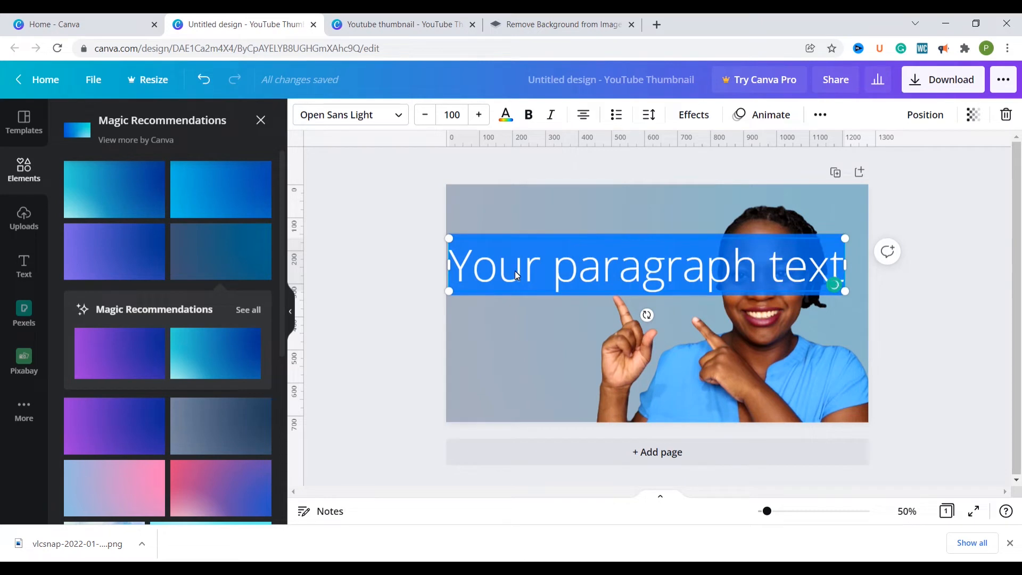
text(TH)
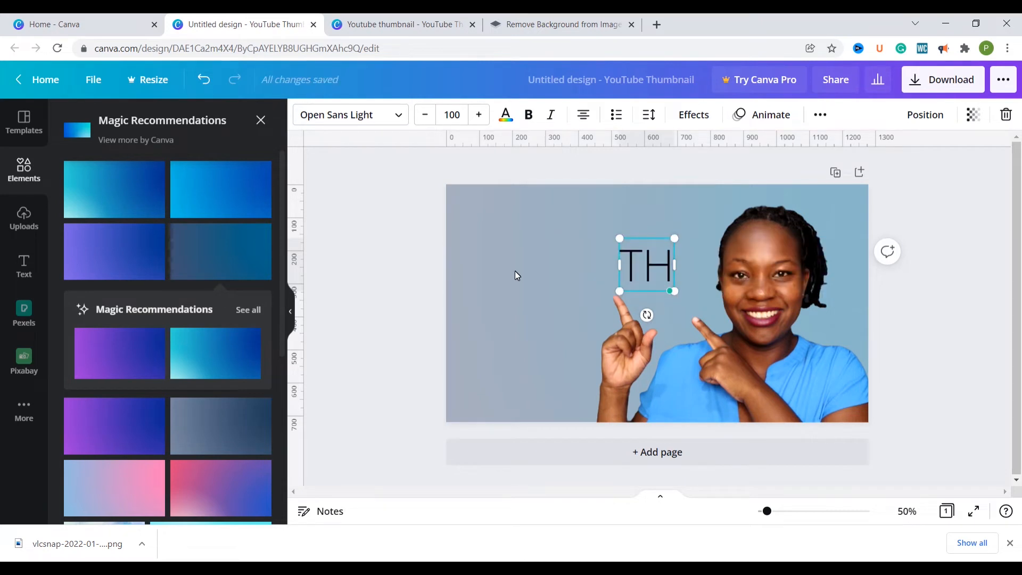
text(UMBNAIL)
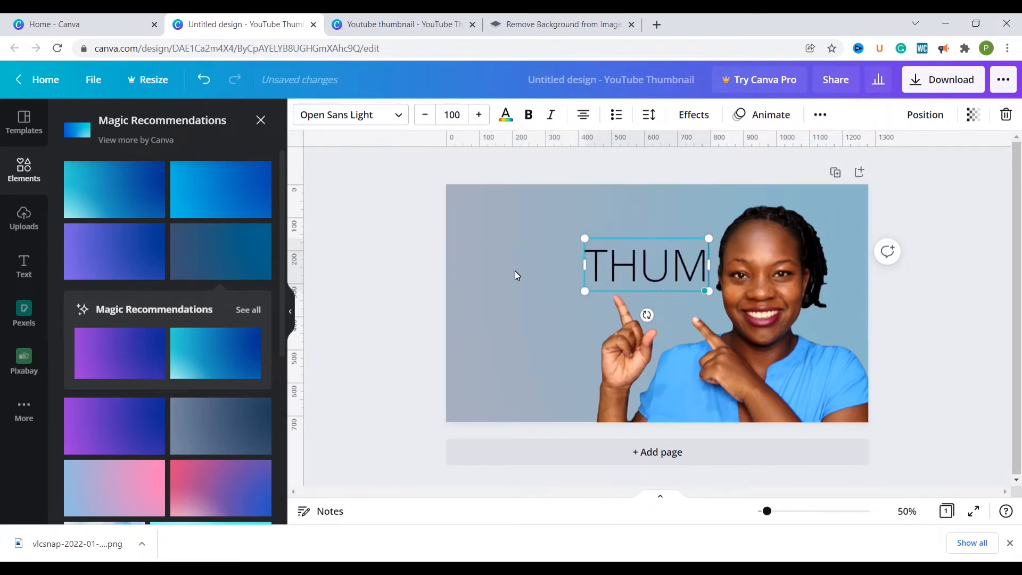
click(549, 231)
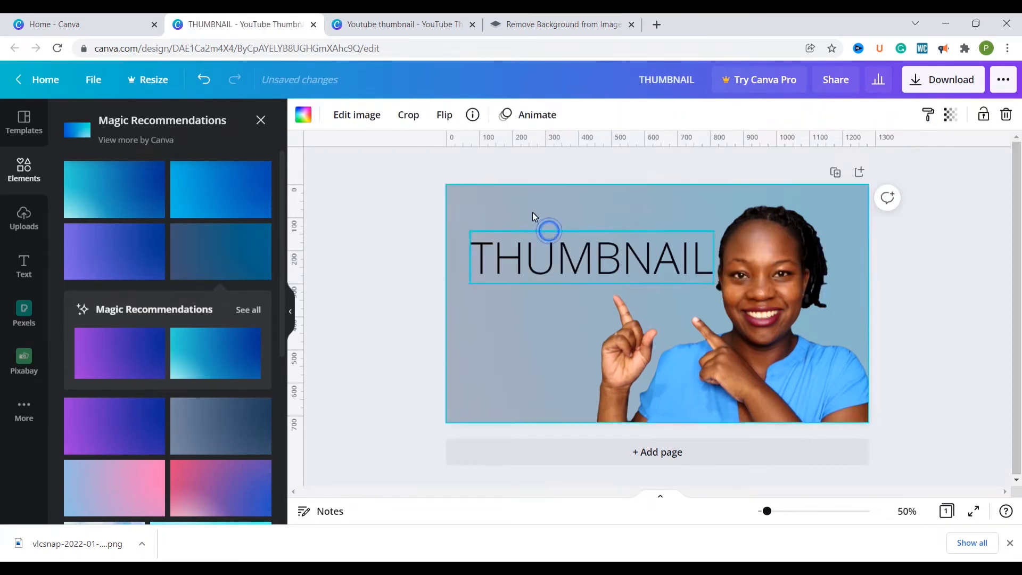
- Change the THUMBNAIL title's font to Antonio Bold and enlarge it to size 108 near the page's left edge
click(533, 243)
click(394, 119)
right_click(108, 213)
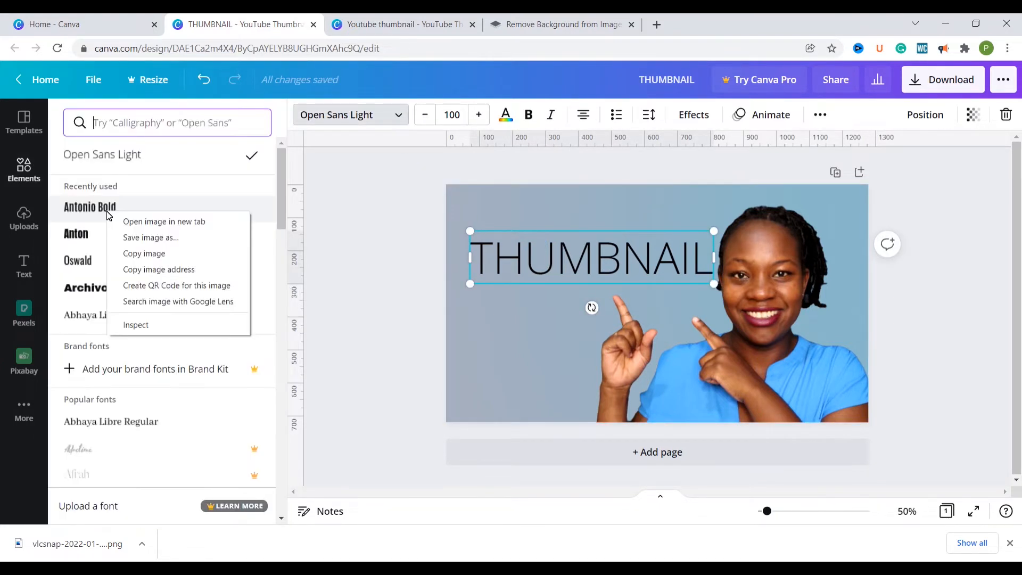
click(92, 206)
click(93, 206)
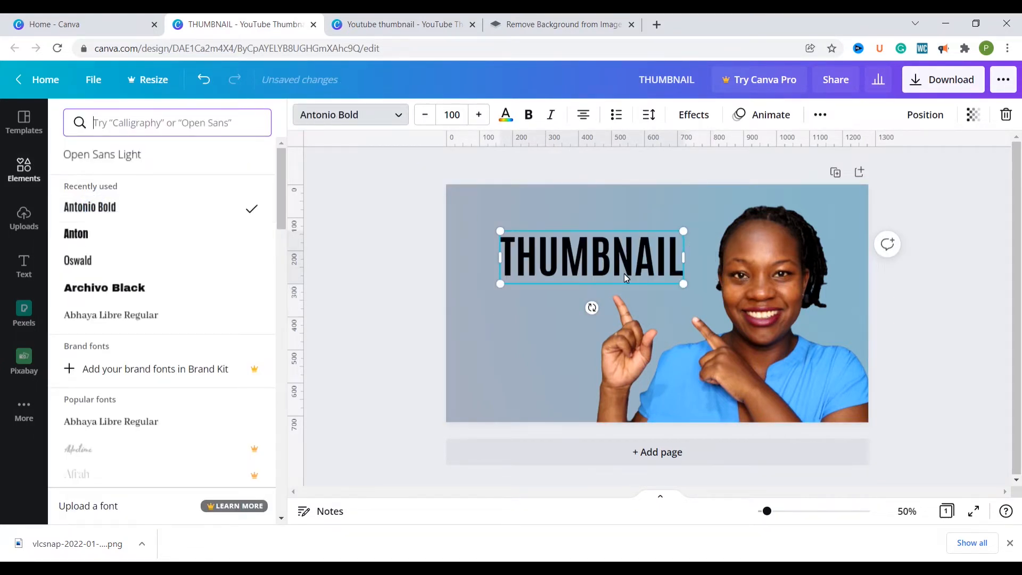
drag(683, 284, 696, 288)
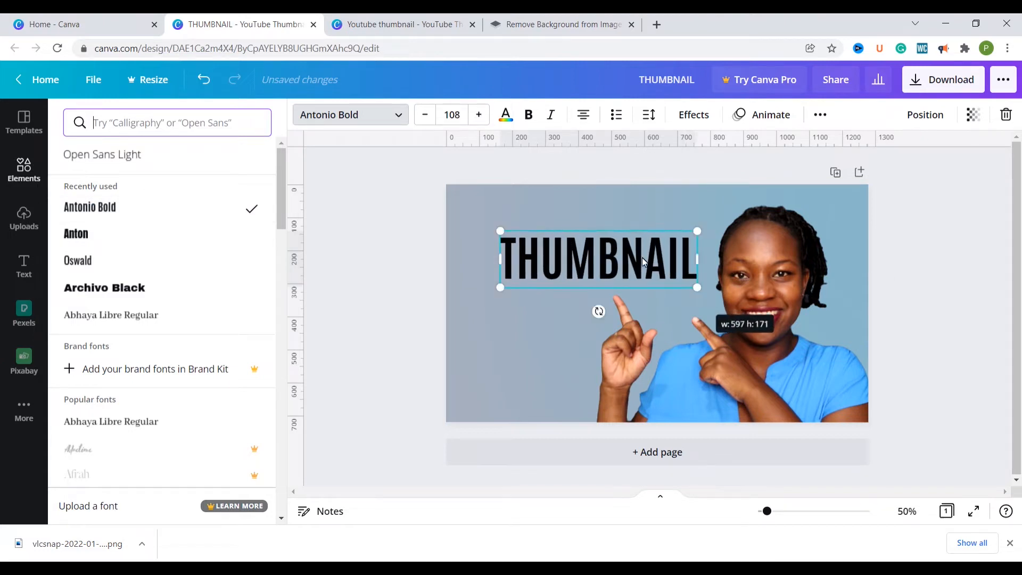
drag(642, 257, 605, 257)
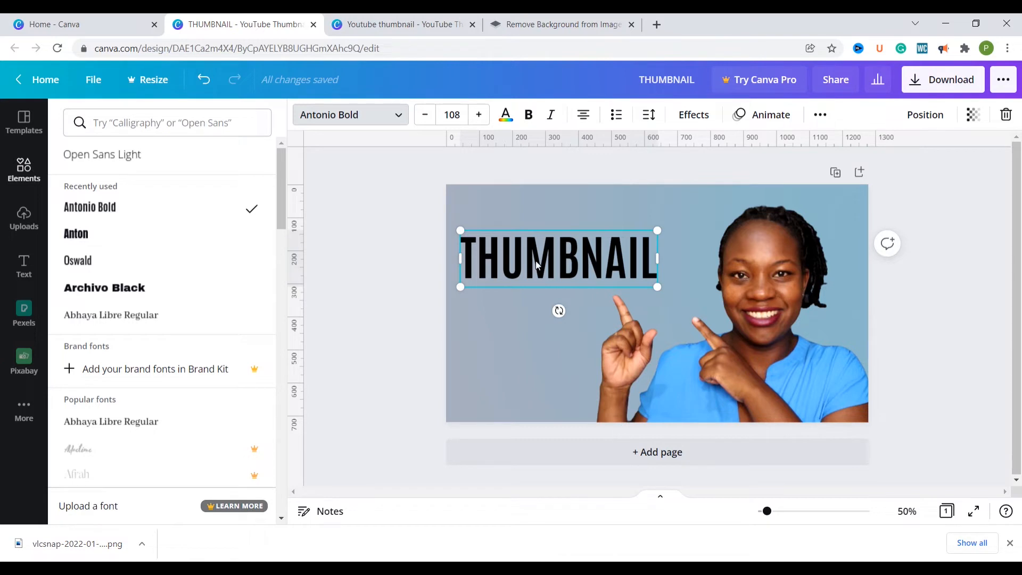
- Add a square shape, stretch it into a banner slightly wider than the THUMBNAIL title and fill it with the palette's first blue
click(25, 165)
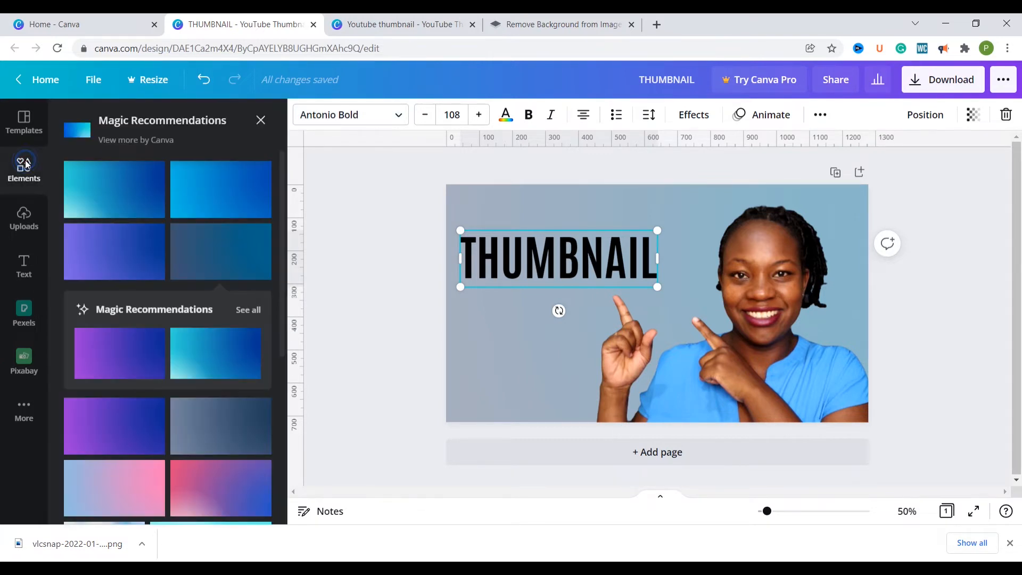
click(261, 122)
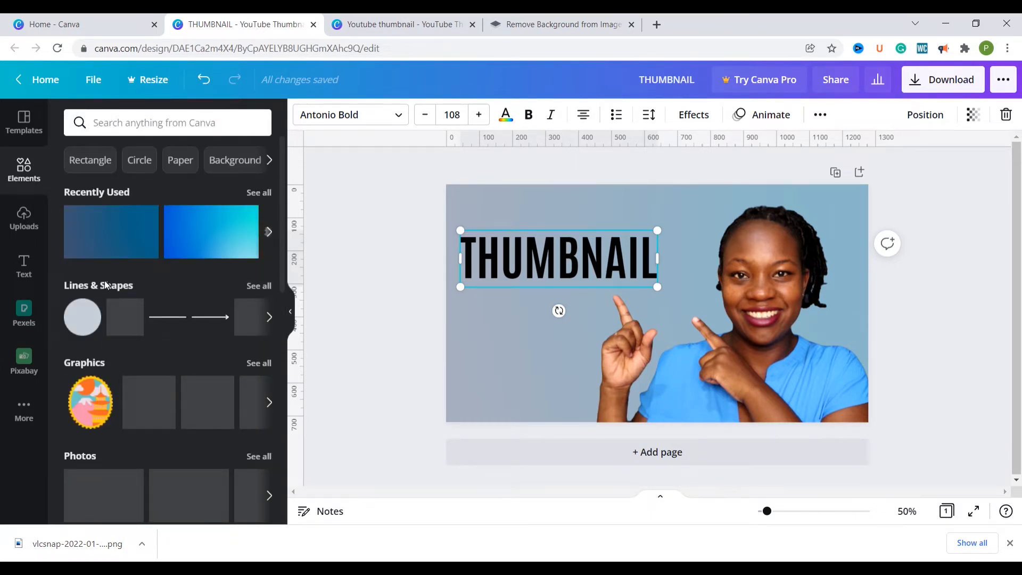
click(111, 309)
drag(593, 307, 456, 244)
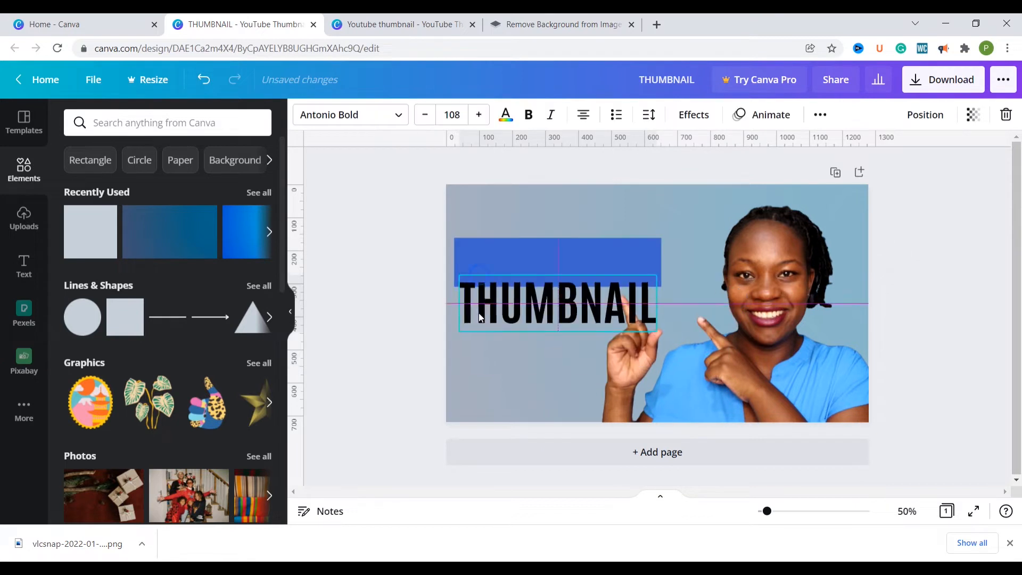
click(484, 251)
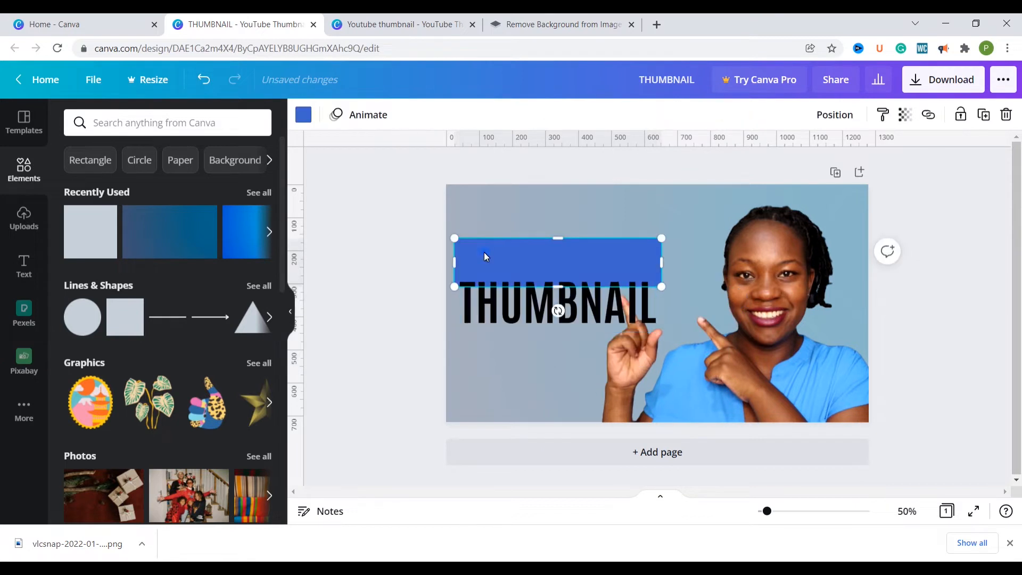
click(305, 117)
click(77, 252)
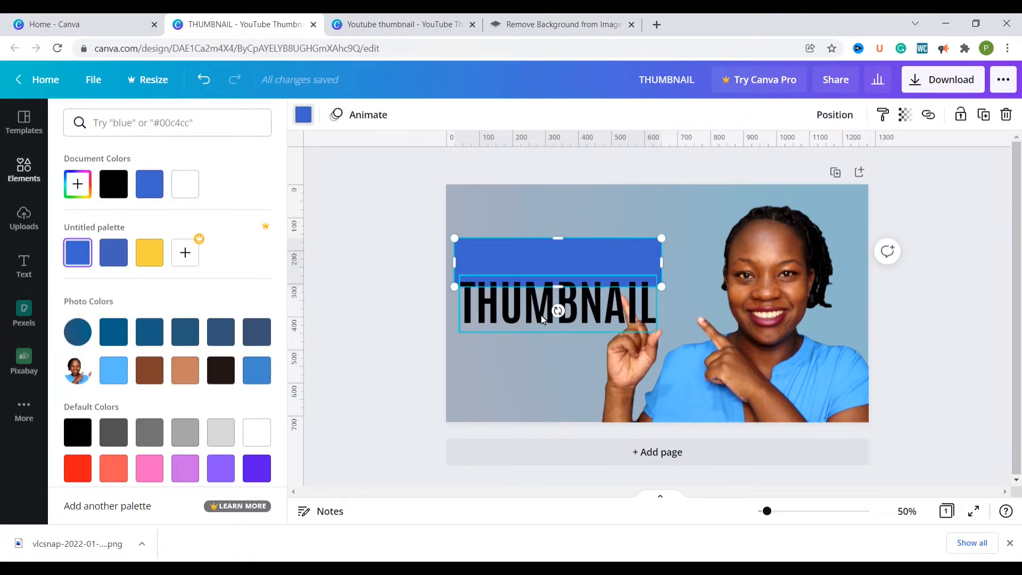
- Move the THUMBNAIL title onto the blue banner and change its text colour to white
drag(541, 319, 539, 275)
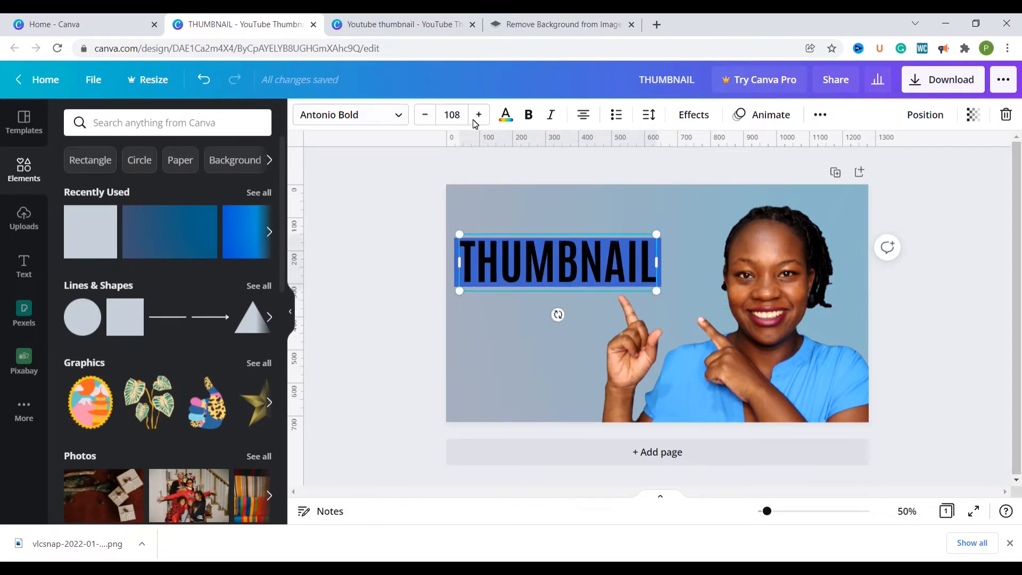
click(506, 115)
click(195, 187)
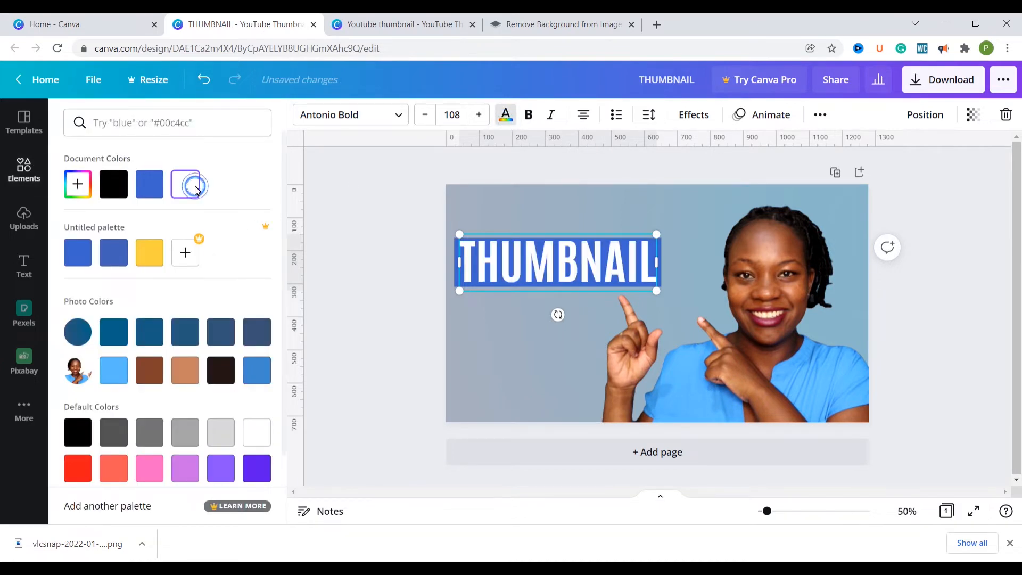
click(531, 366)
- Group the THUMBNAIL title with its blue banner and place a duplicate of the group directly below it
drag(478, 220, 509, 293)
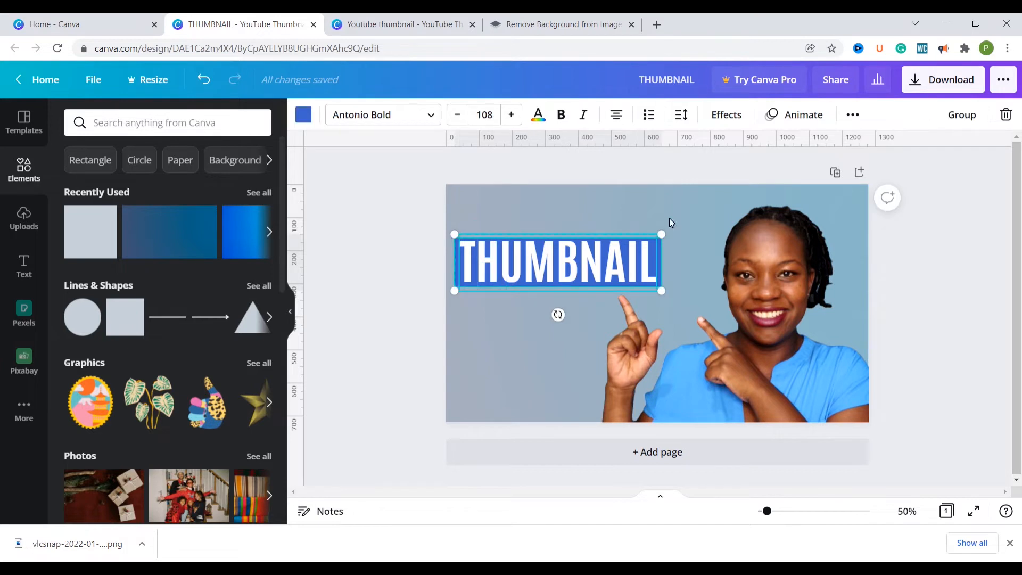
click(957, 116)
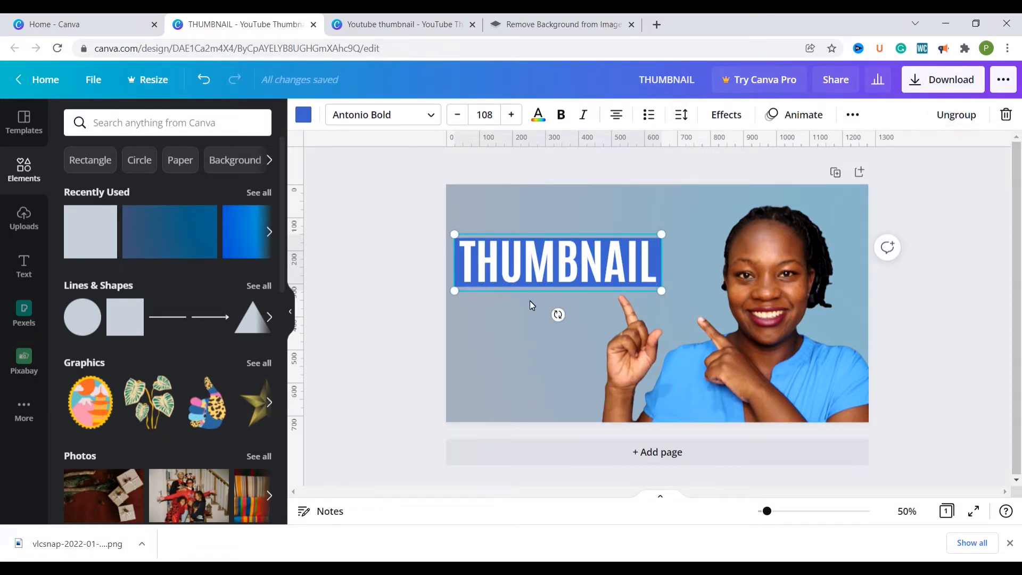
click(530, 281)
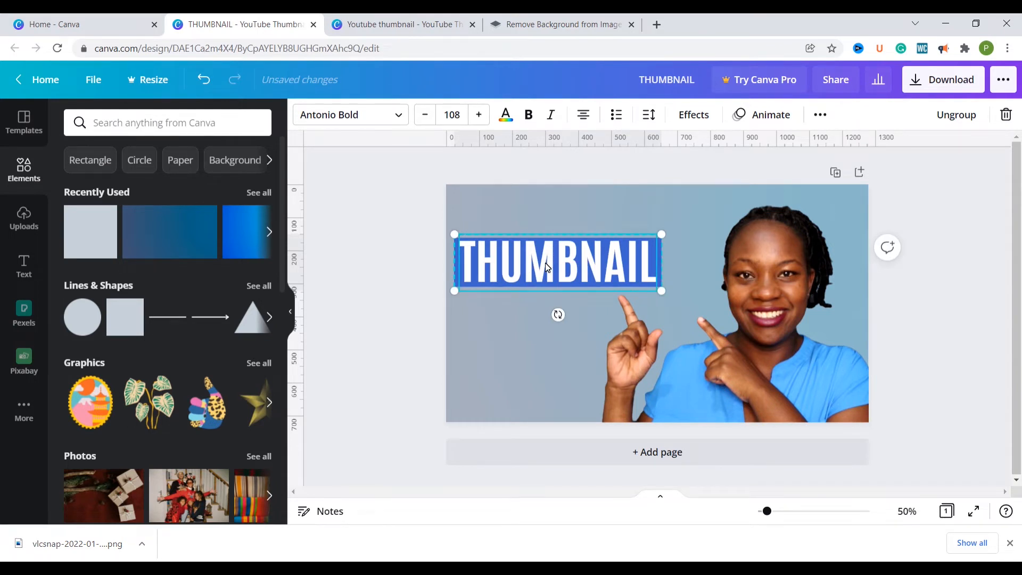
drag(548, 266, 547, 314)
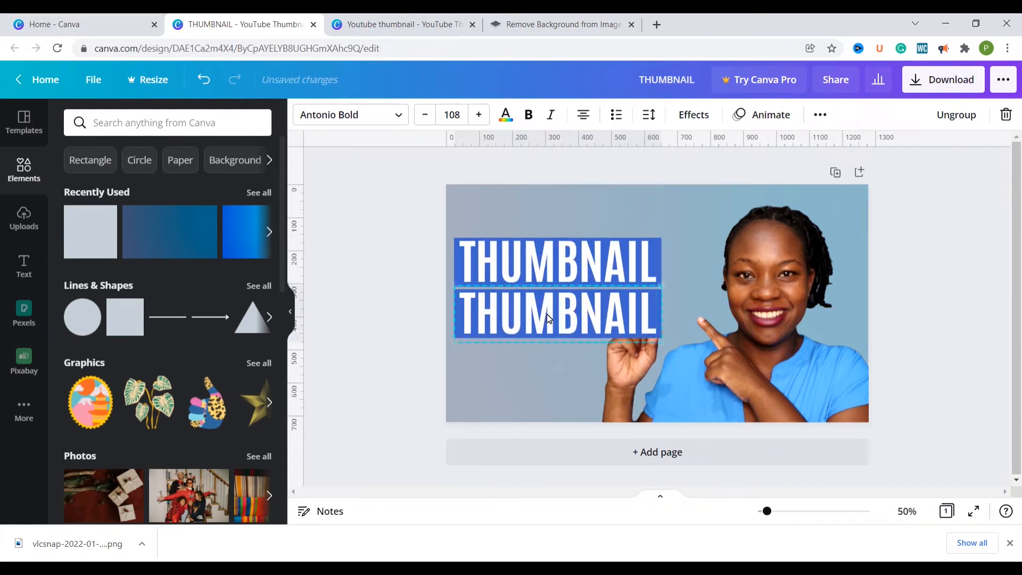
- Replace the duplicated title's text with "TUTORIAL"
double_click(529, 324)
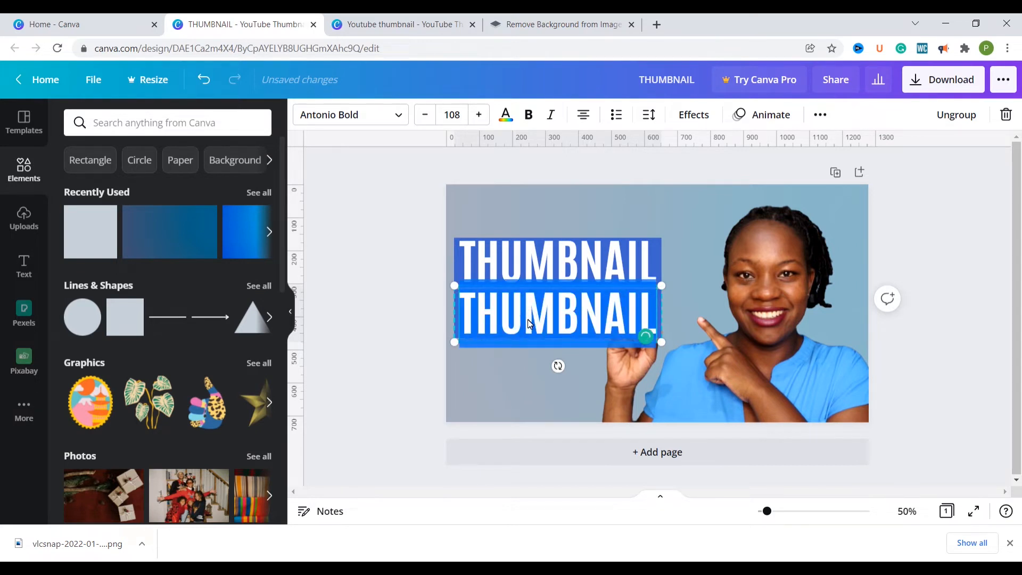
key(BackSpace)
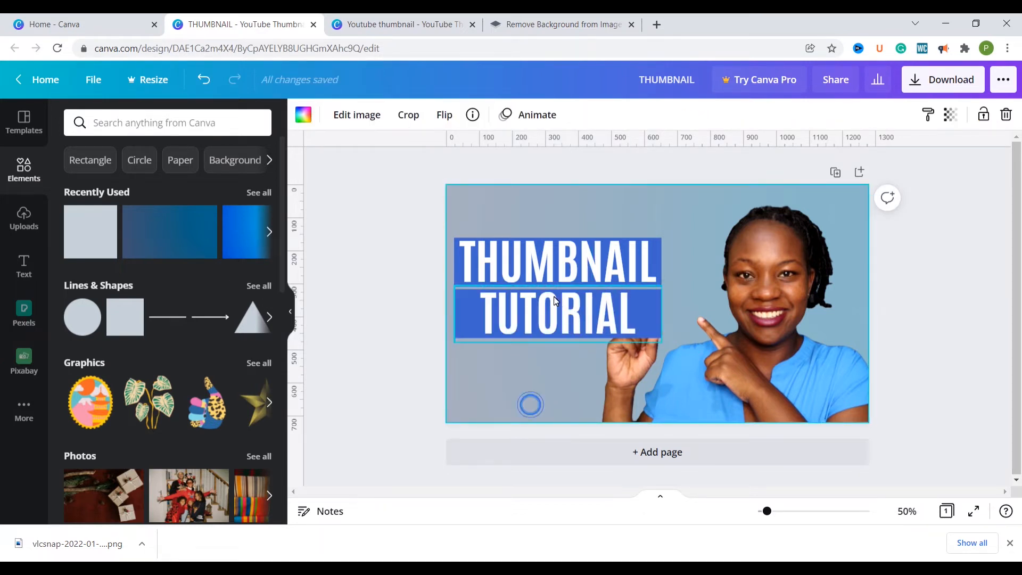
- Ungroup the TUTORIAL title from its blue banner and narrow the banner from both ends to fit the word
click(563, 324)
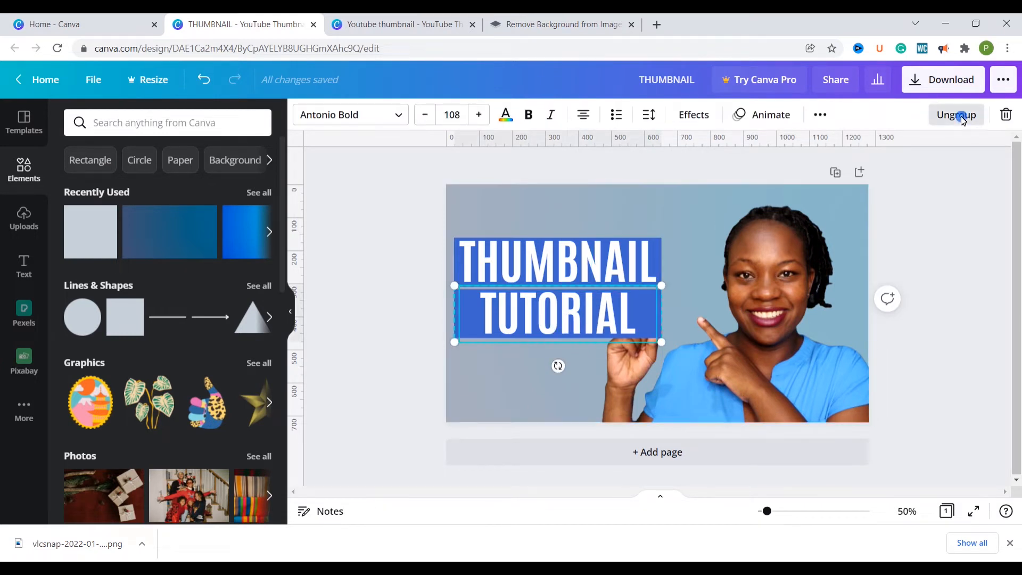
click(956, 115)
click(659, 323)
click(659, 322)
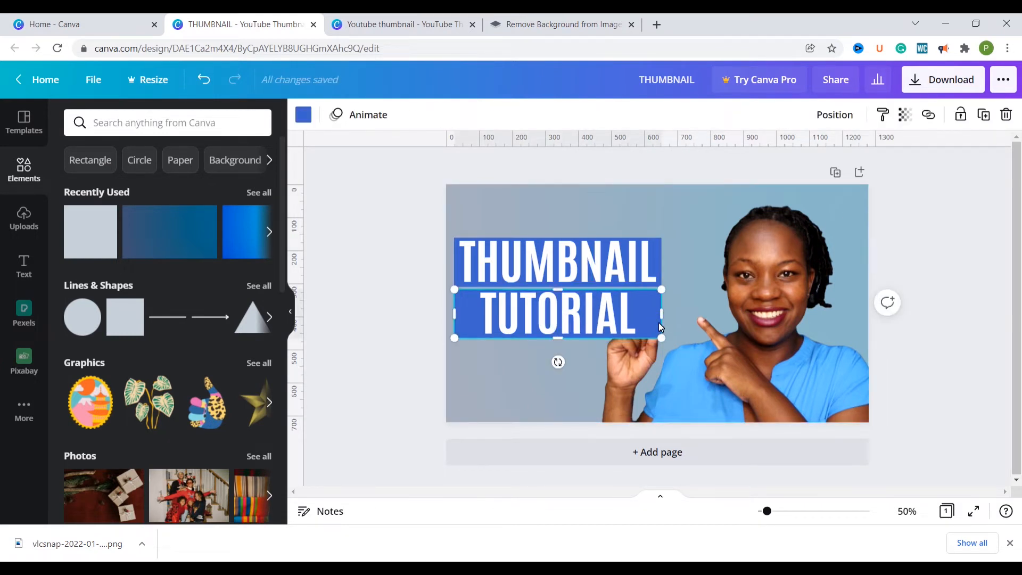
drag(659, 323, 638, 323)
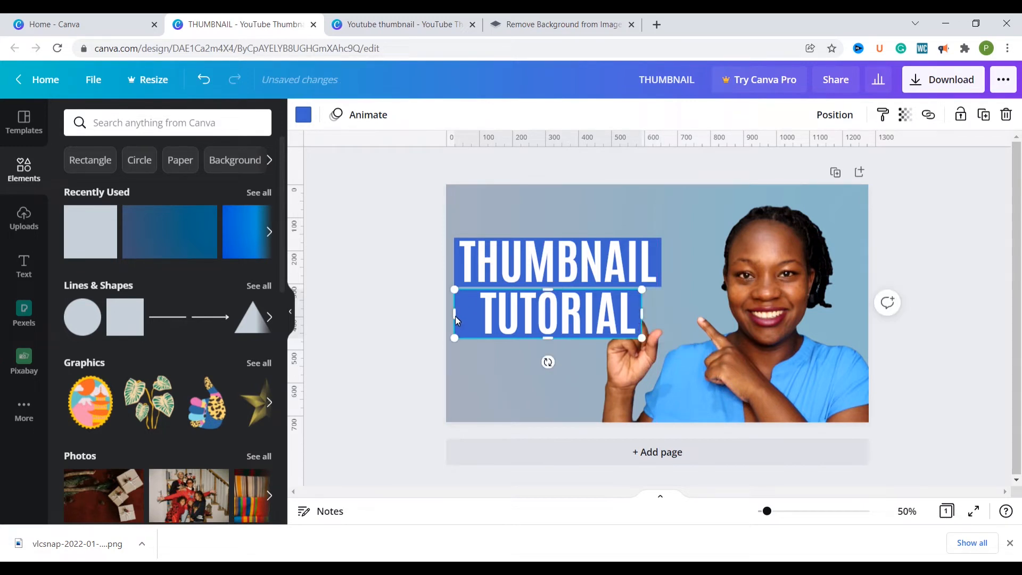
drag(457, 316, 477, 314)
drag(640, 310, 640, 311)
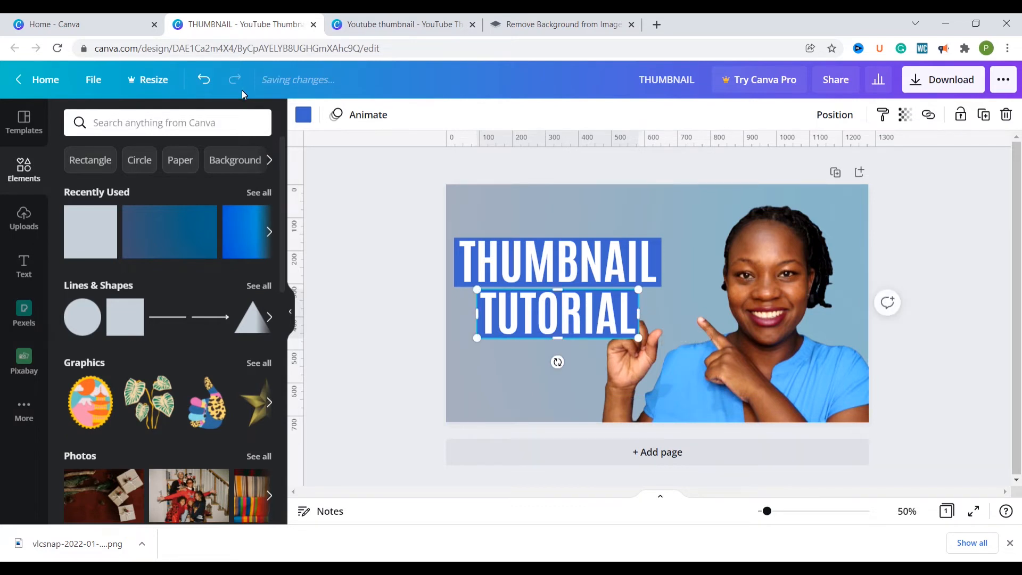
- Fill the TUTORIAL banner with the palette's yellow
click(304, 114)
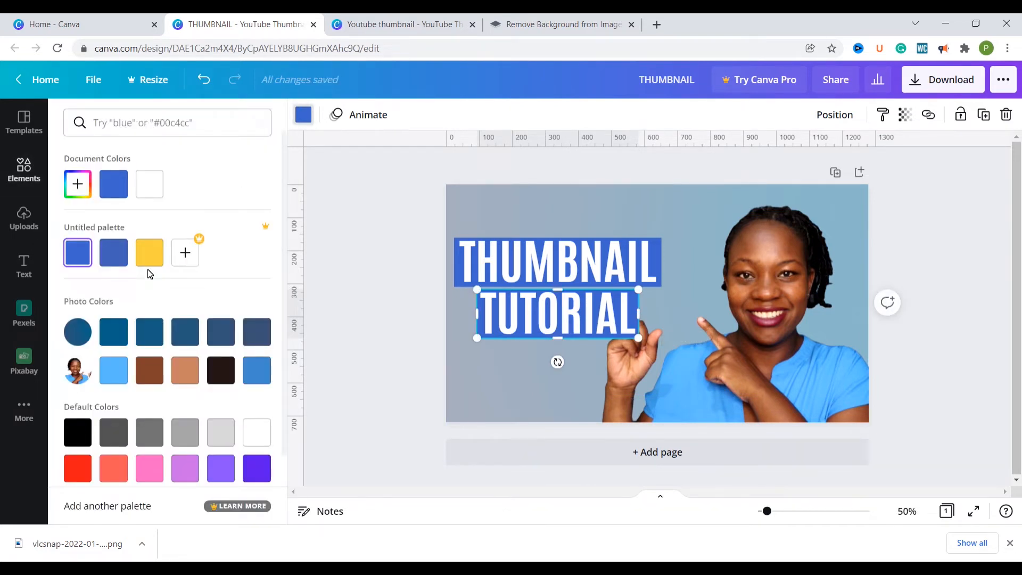
click(149, 256)
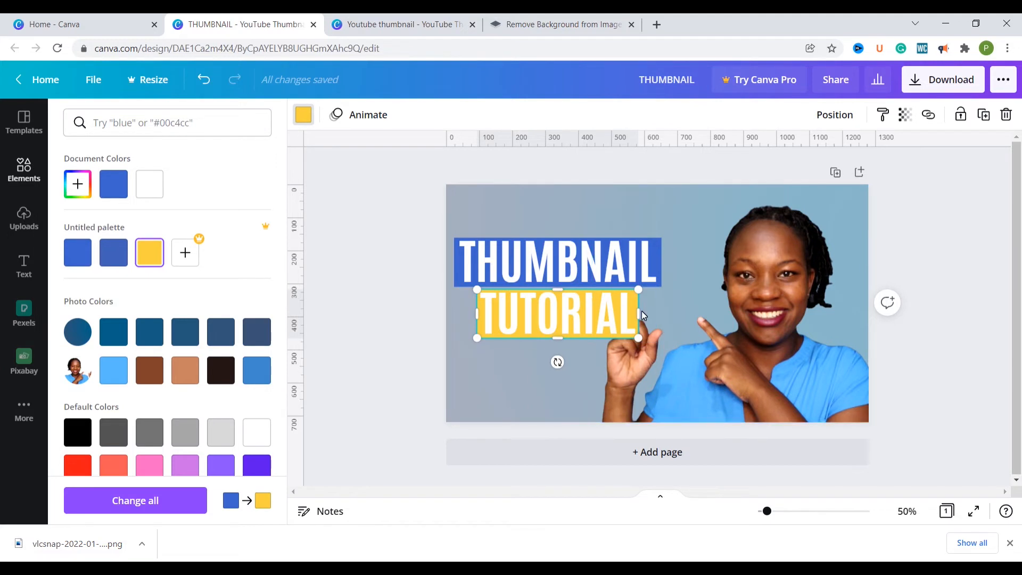
click(531, 390)
- Move the TUTORIAL title down off its rectangular banner and delete that banner
drag(499, 318, 497, 350)
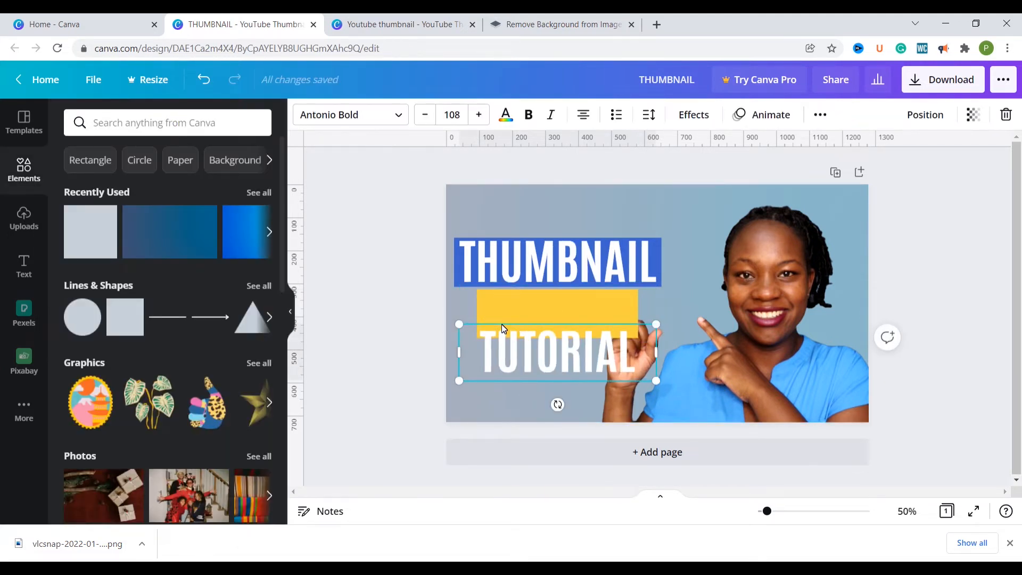
click(508, 306)
key(Delete)
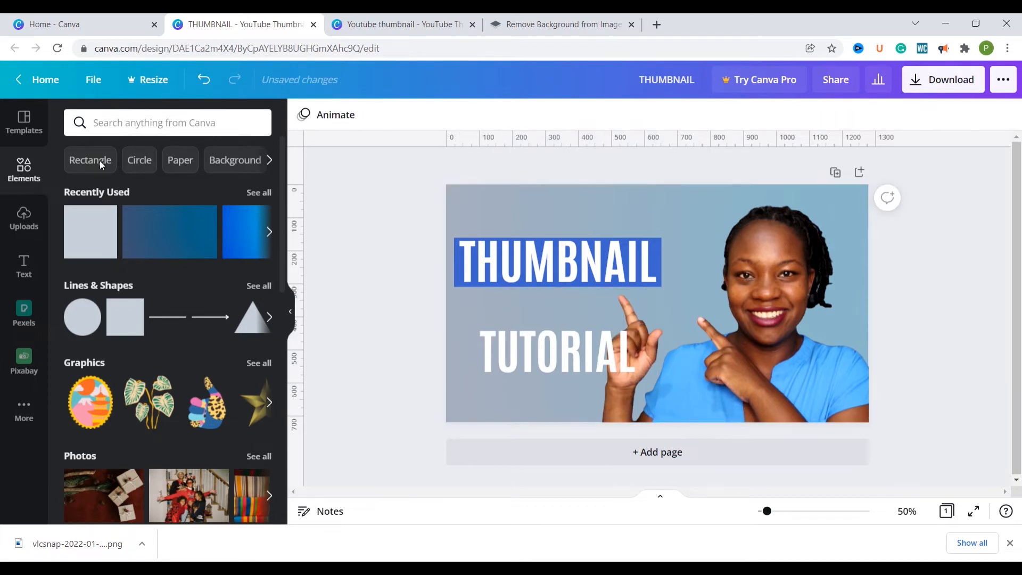
- Find "brush stroke" elements, place the first white stroke between the two titles and colour it with the palette's yellow
click(118, 122)
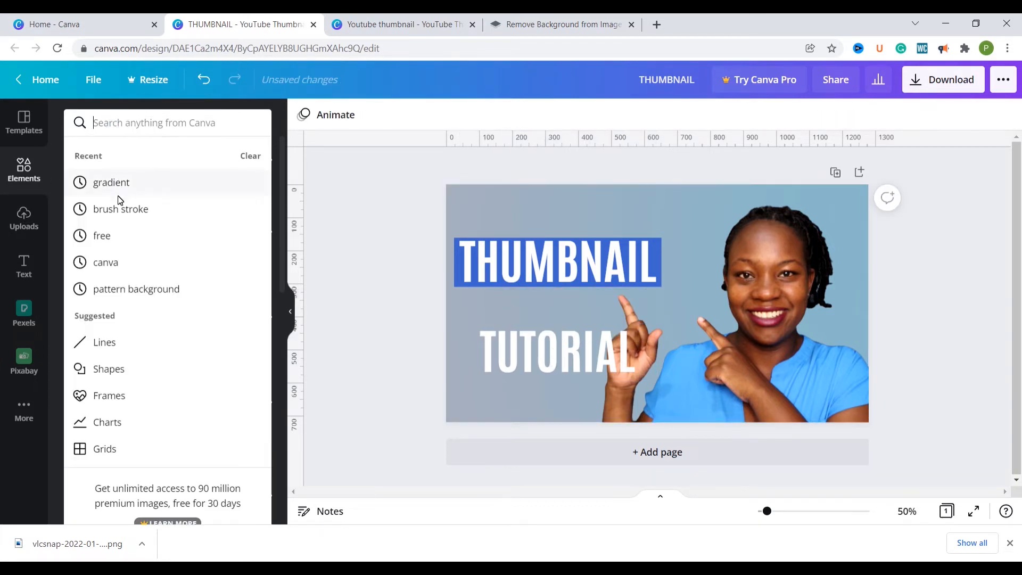
click(117, 209)
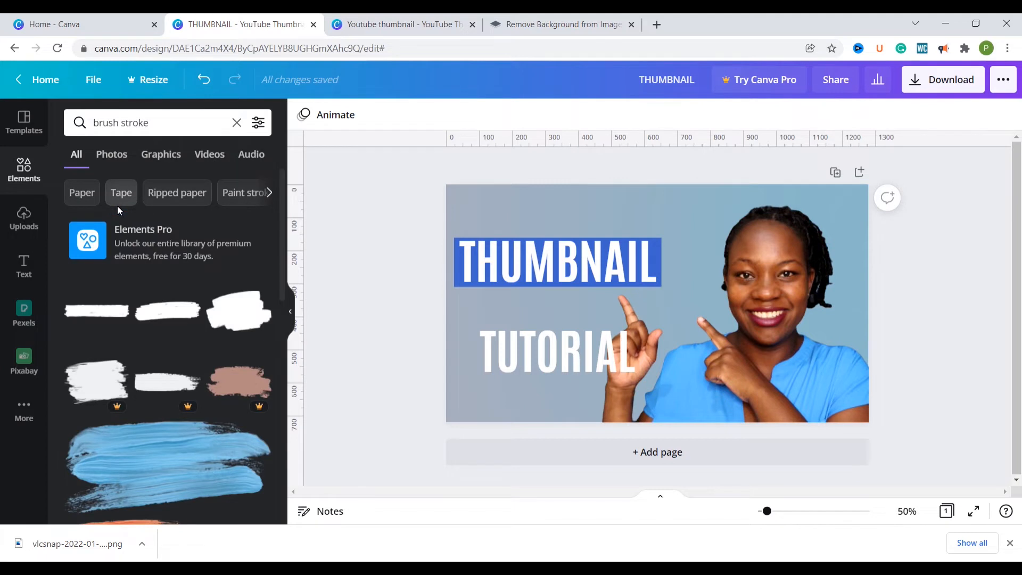
click(100, 322)
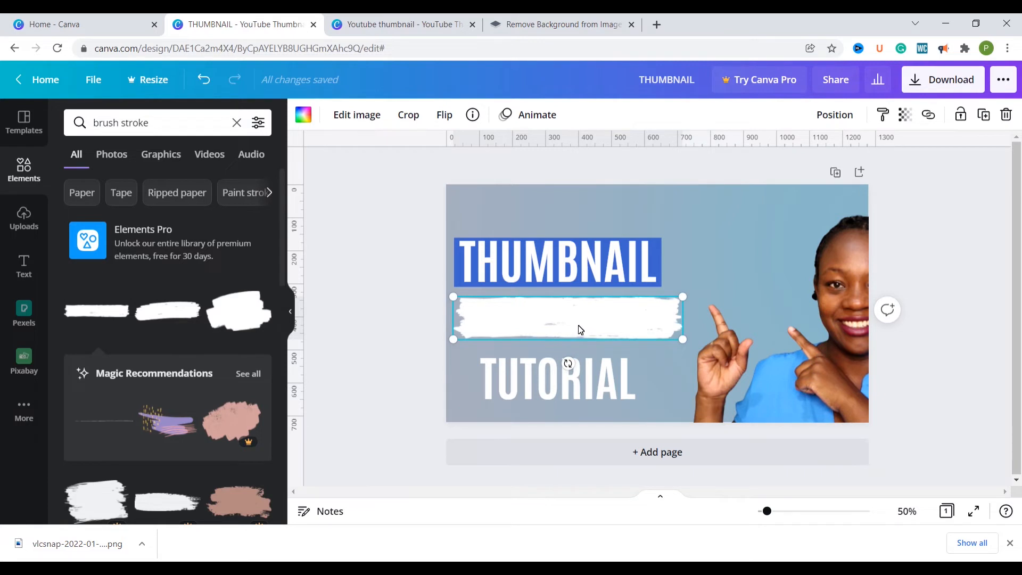
click(303, 115)
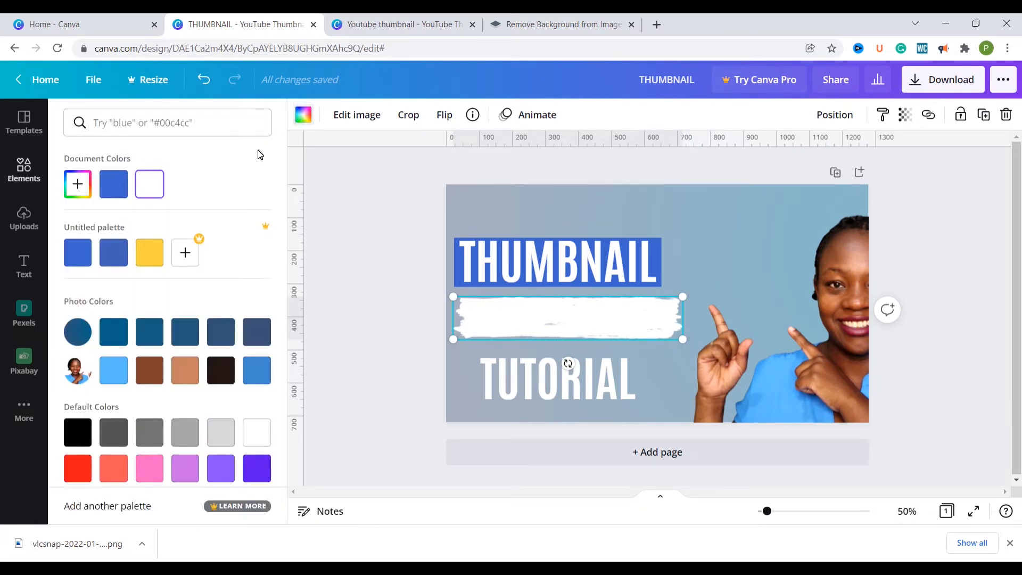
click(142, 252)
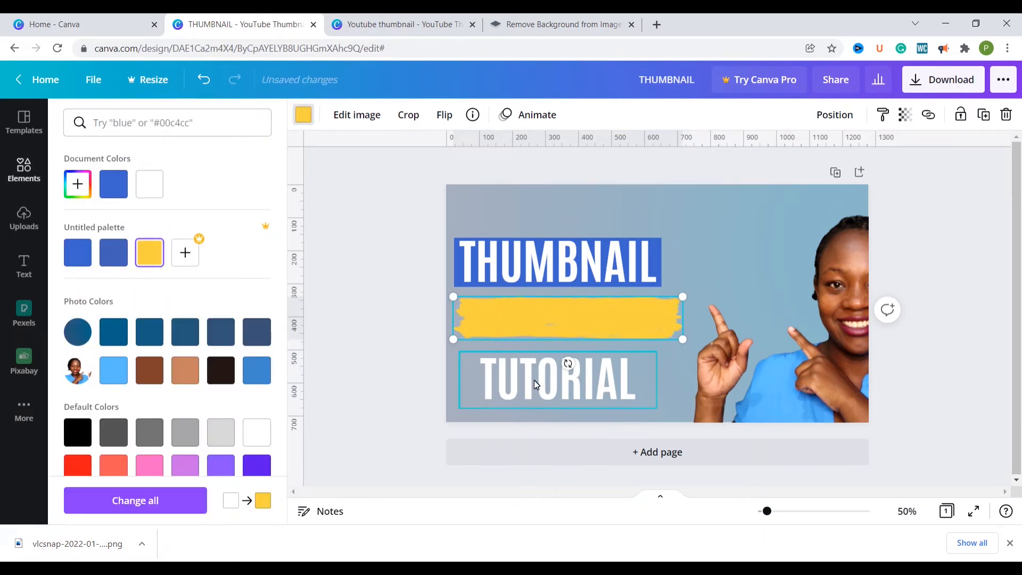
- Move the TUTORIAL title onto the yellow brush stroke and shrink it to font size 102
drag(535, 374, 539, 321)
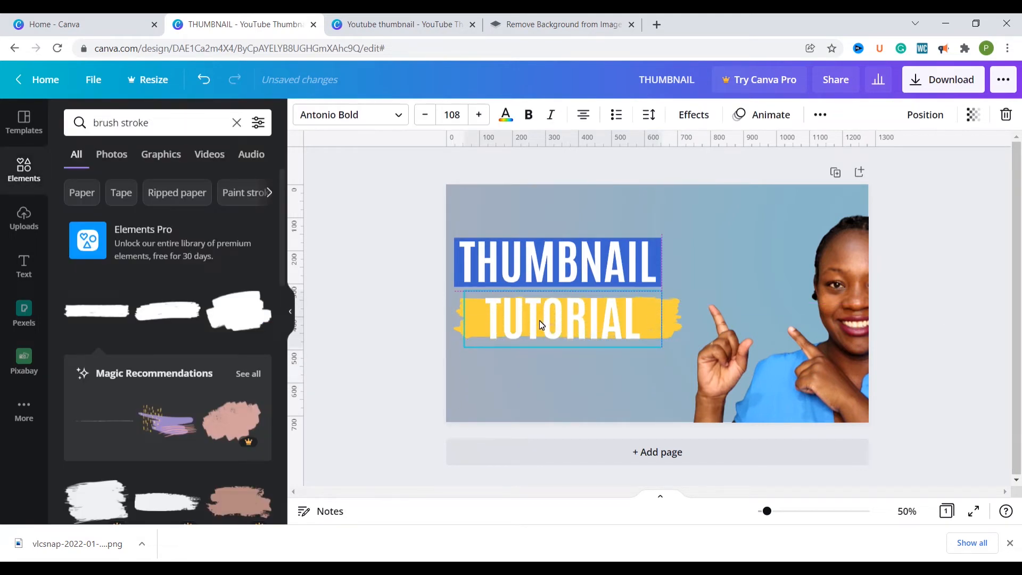
drag(661, 292, 652, 305)
drag(543, 328, 552, 329)
- Crop both ends of the yellow brush stroke so it is only slightly wider than the word TUTORIAL
click(468, 327)
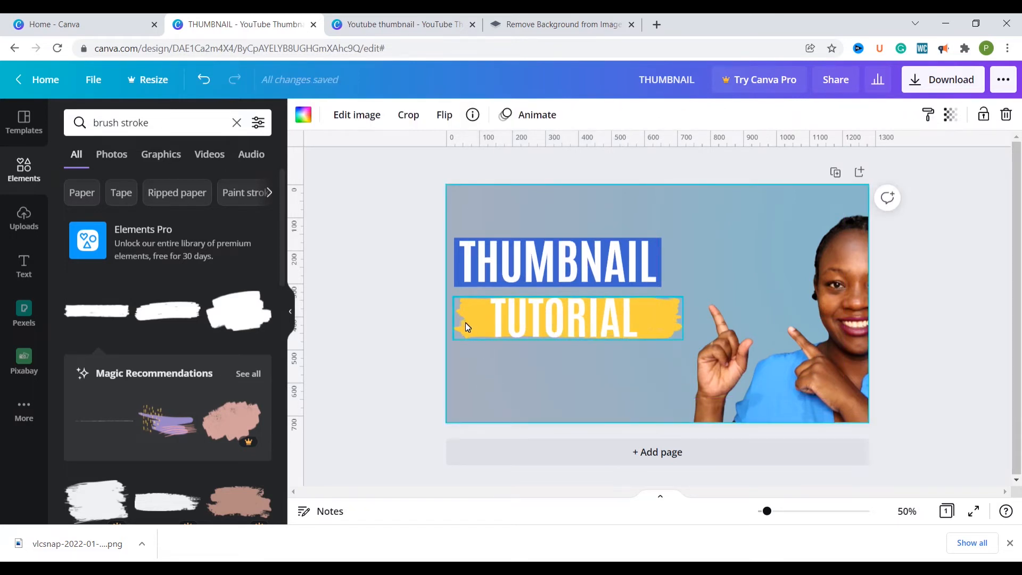
click(409, 116)
drag(456, 340, 489, 340)
drag(685, 339, 651, 343)
click(579, 396)
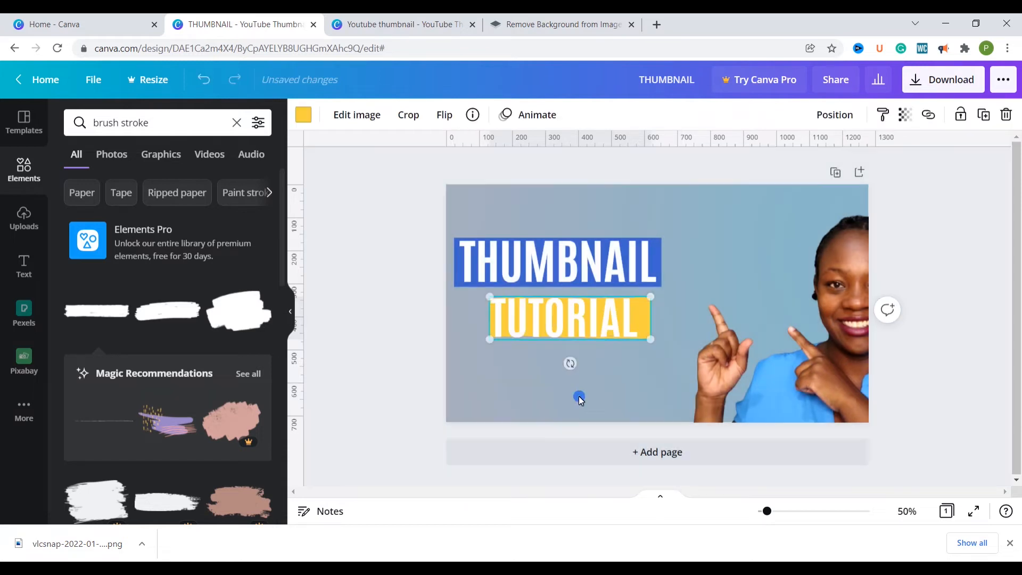
- Centre the TUTORIAL title within the cropped yellow stroke
click(648, 322)
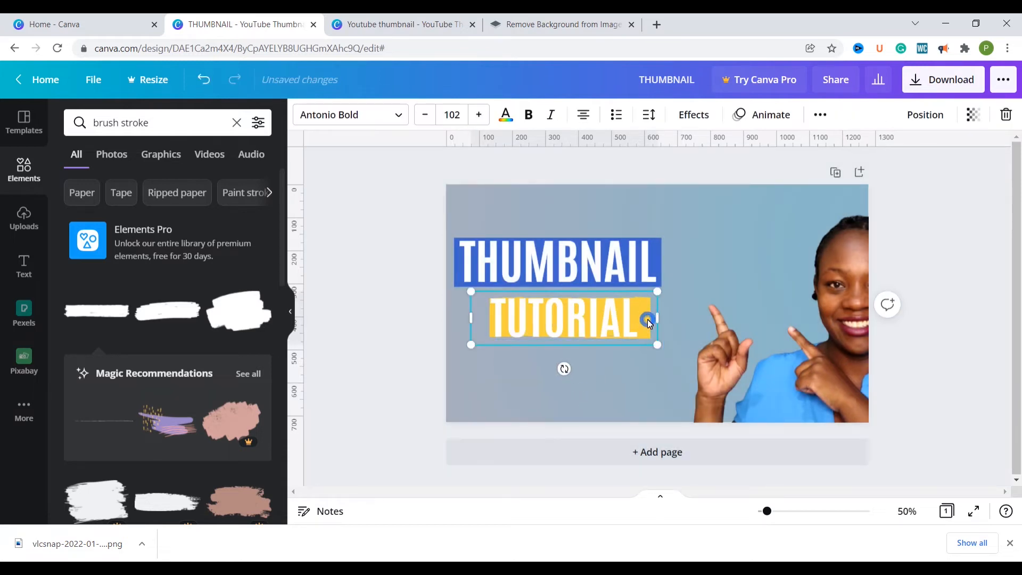
mouse_move(660, 317)
mouse_down()
mouse_move(646, 321)
mouse_move(663, 323)
mouse_up()
click(641, 363)
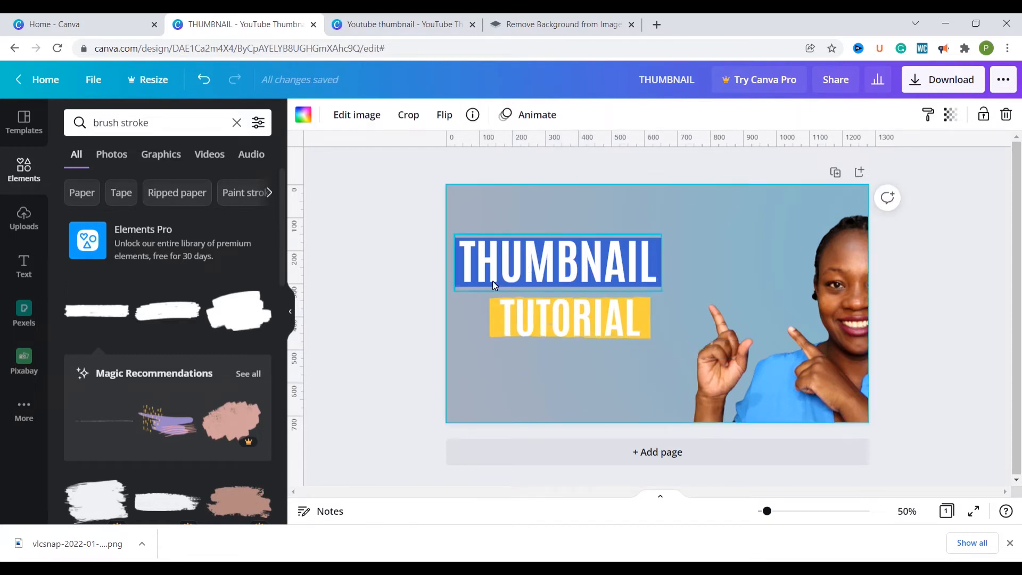
- Group the TUTORIAL title with its yellow brush stroke
click(469, 299)
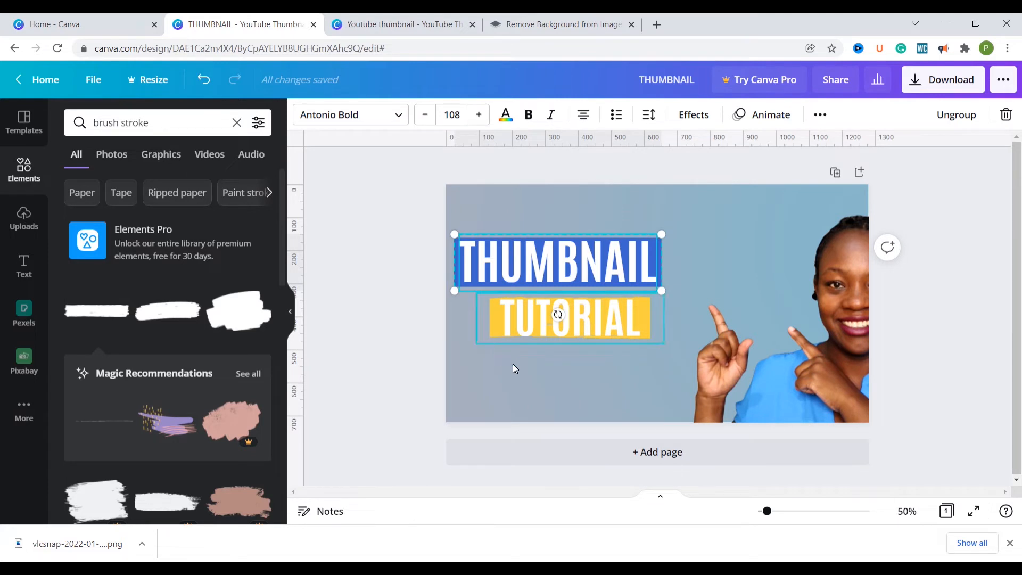
click(527, 368)
drag(518, 355, 466, 316)
click(622, 398)
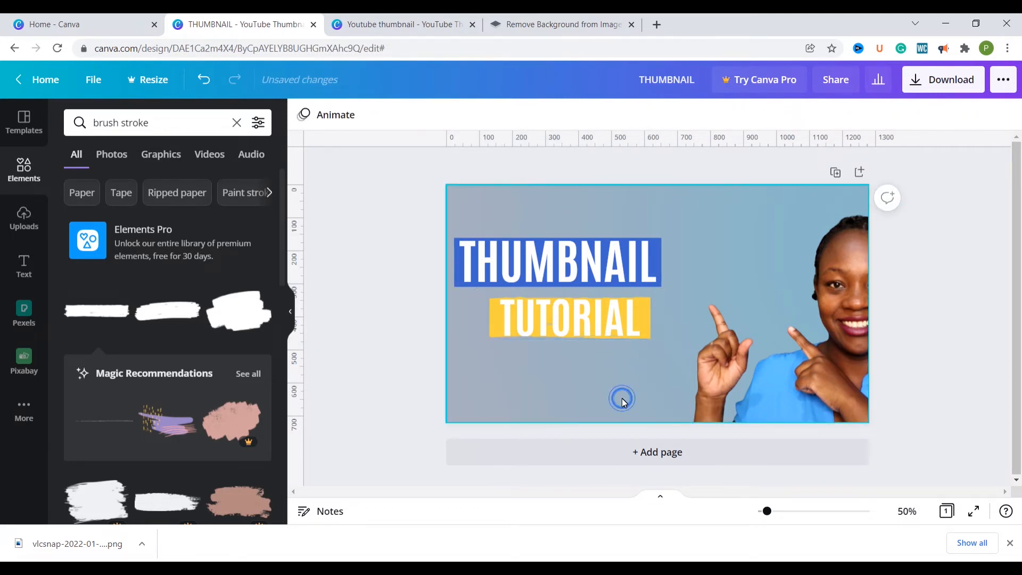
- Space the THUMBNAIL and TUTORIAL banners apart and shift the headshot back until the face is fully inside the frame
mouse_move(589, 280)
mouse_down()
mouse_move(589, 261)
mouse_move(599, 274)
mouse_move(580, 274)
mouse_move(633, 273)
mouse_move(579, 271)
mouse_move(589, 277)
mouse_up()
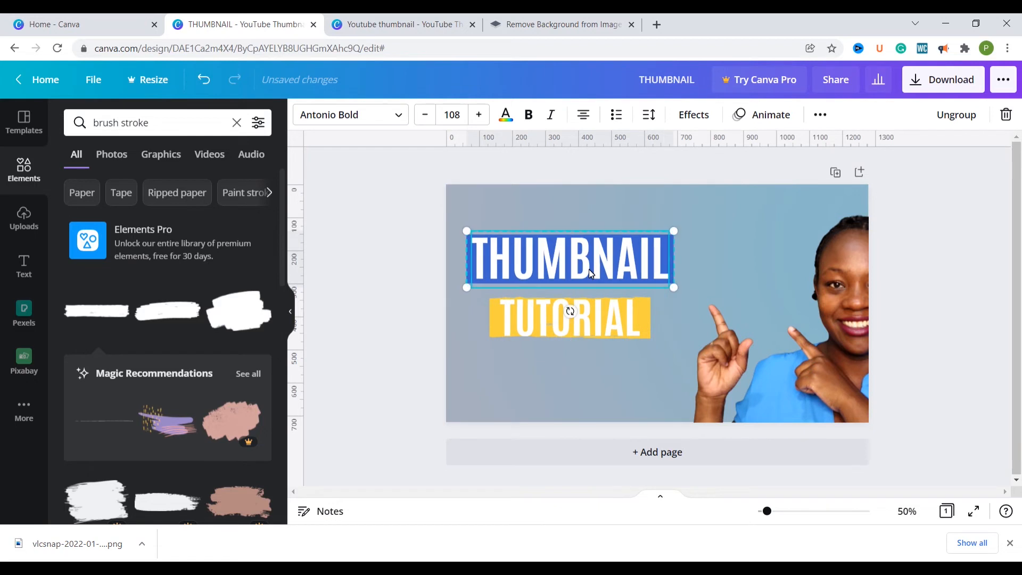
drag(545, 315, 545, 333)
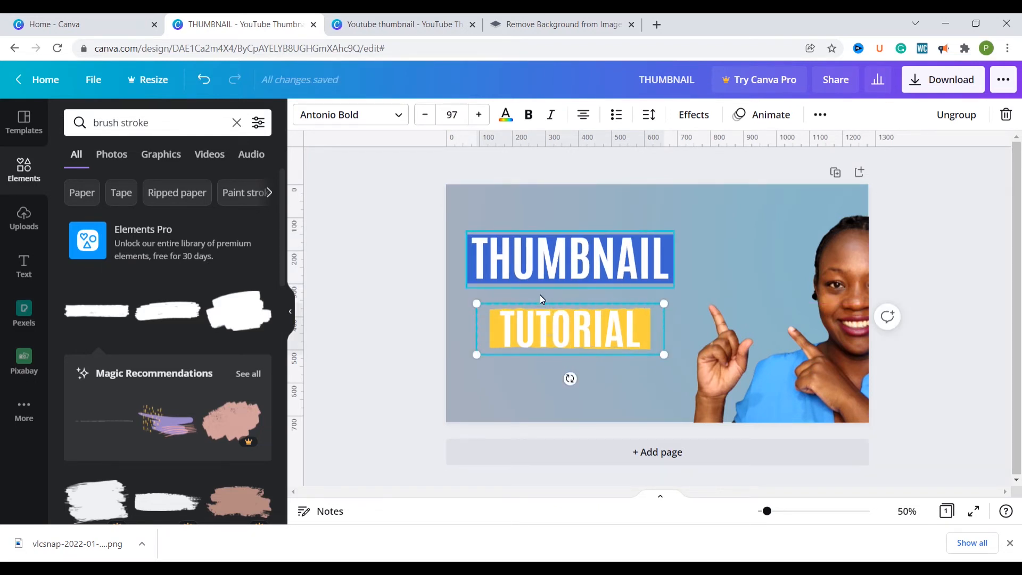
drag(575, 329, 561, 328)
drag(721, 377, 659, 368)
- Tilt the TUTORIAL banner slightly clockwise and fit it directly beneath the THUMBNAIL banner
drag(529, 332, 521, 346)
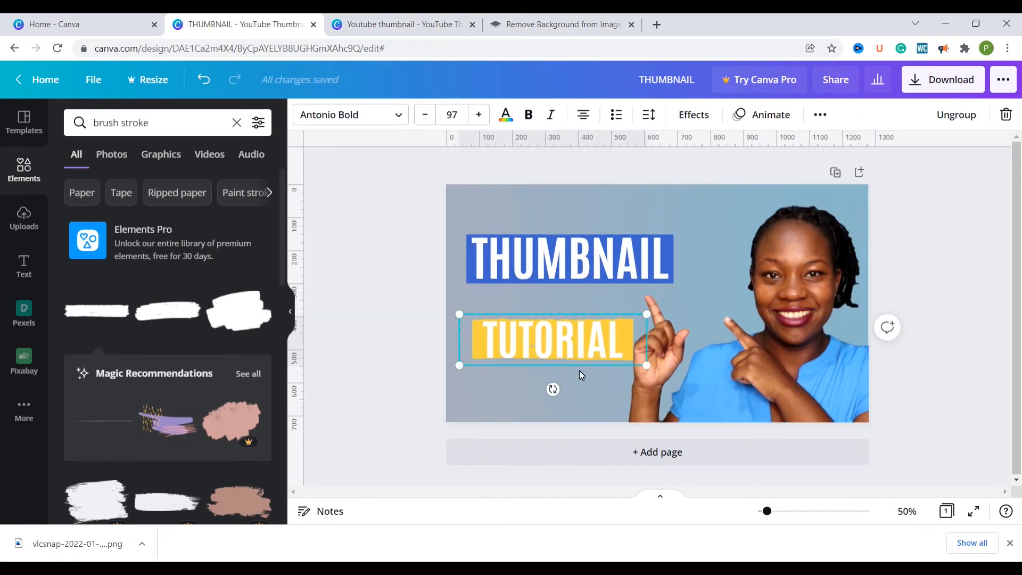
drag(553, 390, 551, 384)
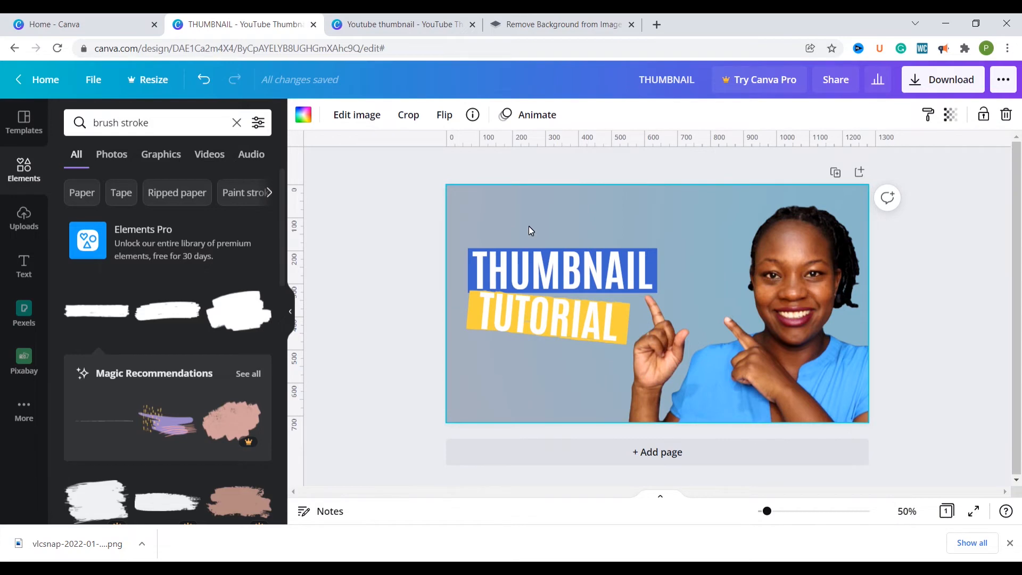
- Add the YouTube logo from the uploaded images, shrink it and place it above the THUMBNAIL banner
click(24, 216)
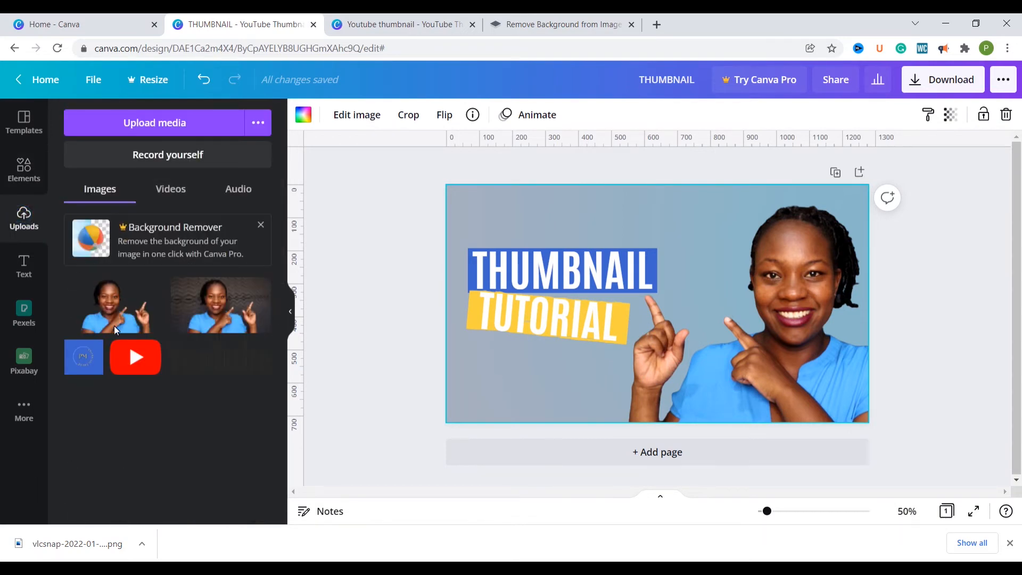
click(154, 360)
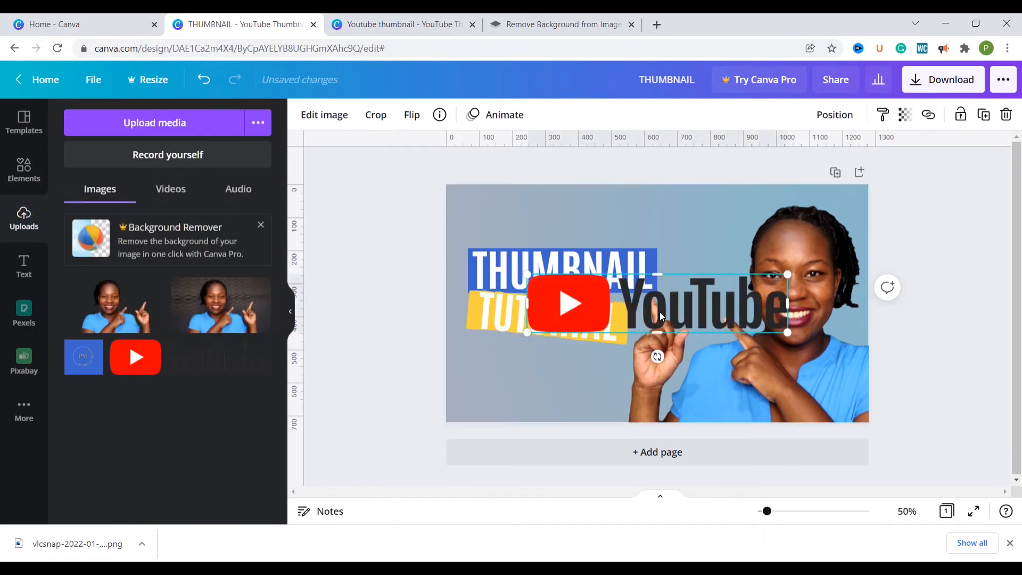
drag(660, 316, 597, 234)
drag(728, 194, 686, 209)
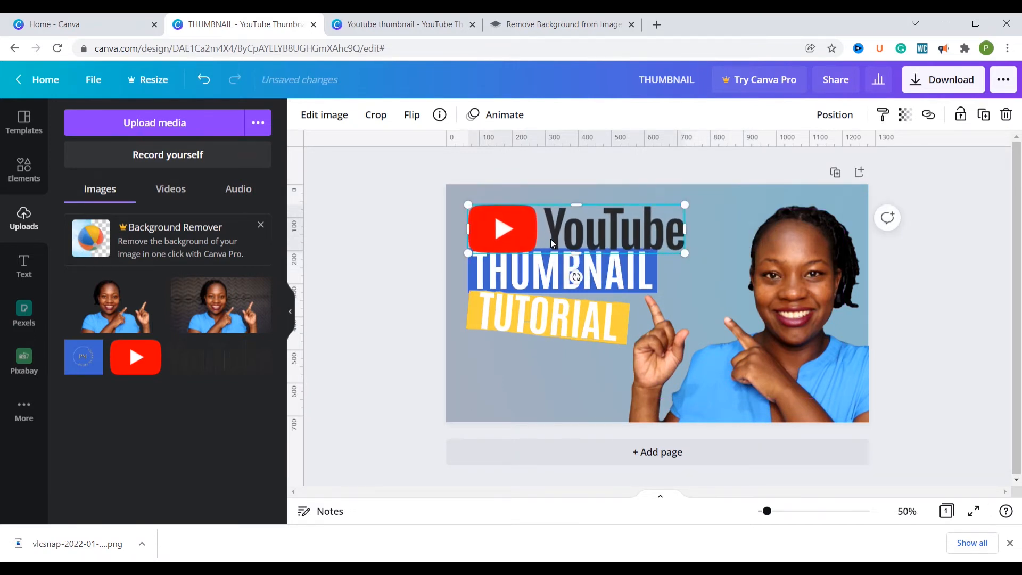
drag(525, 230, 532, 222)
- Adjust the headshot's position and lower the THUMBNAIL and TUTORIAL banners slightly so they sit clear of the YouTube logo
mouse_move(700, 376)
mouse_down()
mouse_move(713, 391)
mouse_move(711, 381)
mouse_up()
drag(566, 331, 568, 345)
drag(557, 282, 557, 288)
drag(547, 244, 544, 240)
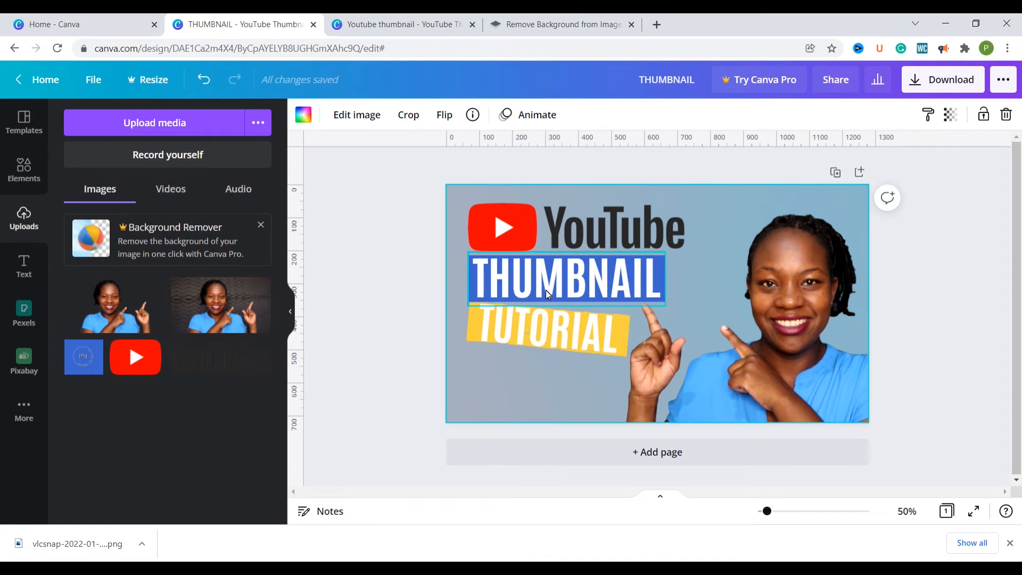
- Duplicate the THUMBNAIL banner below TUTORIAL and replace the copy's text with "FREE"
click(547, 294)
drag(545, 290, 540, 391)
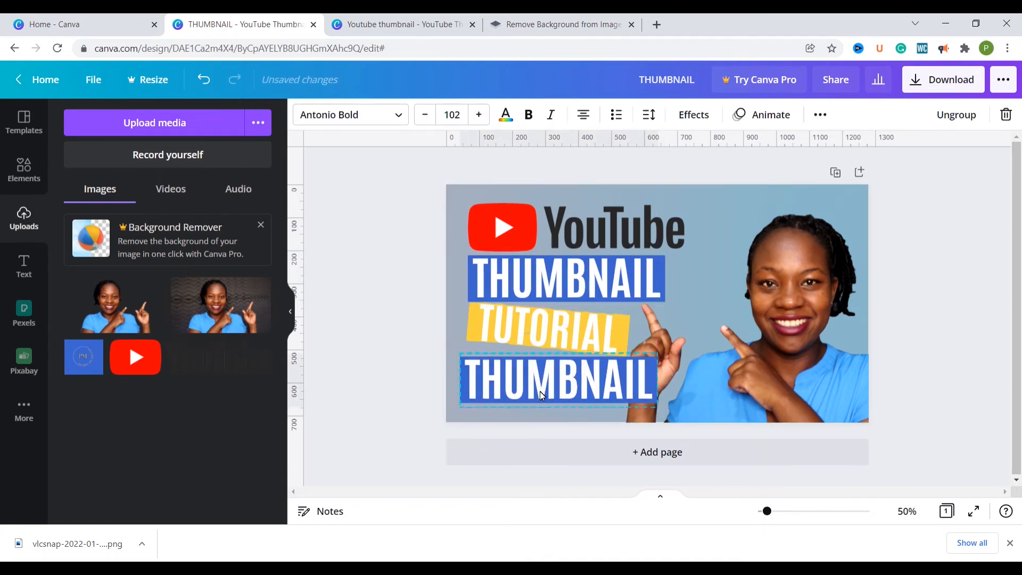
text(f)
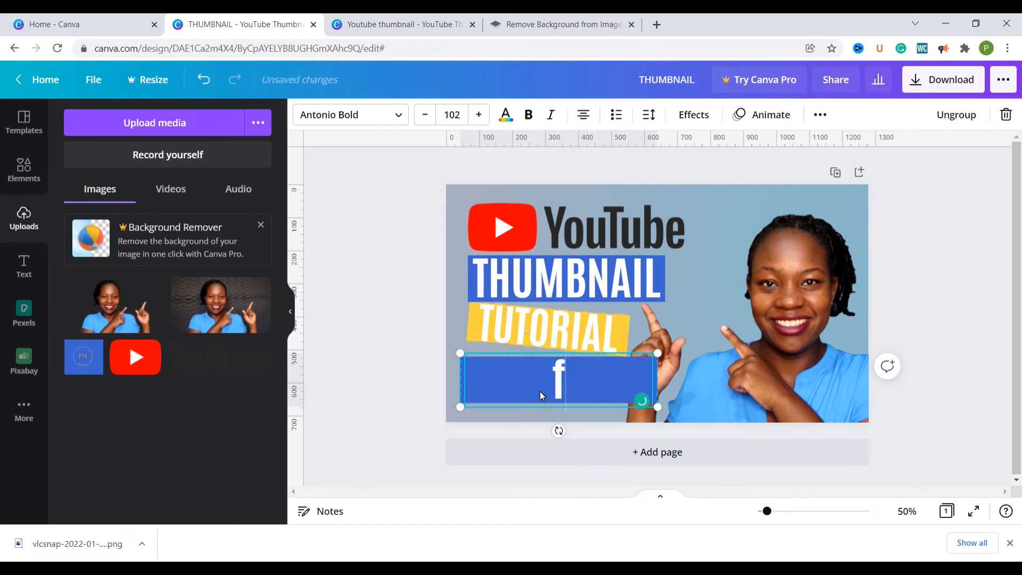
key(BackSpace)
text(free)
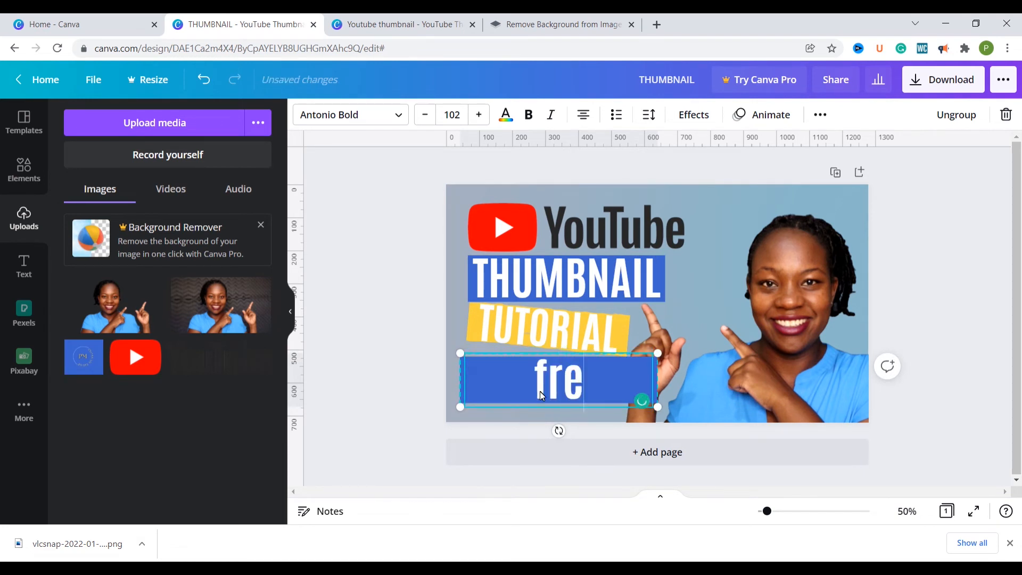
click(475, 417)
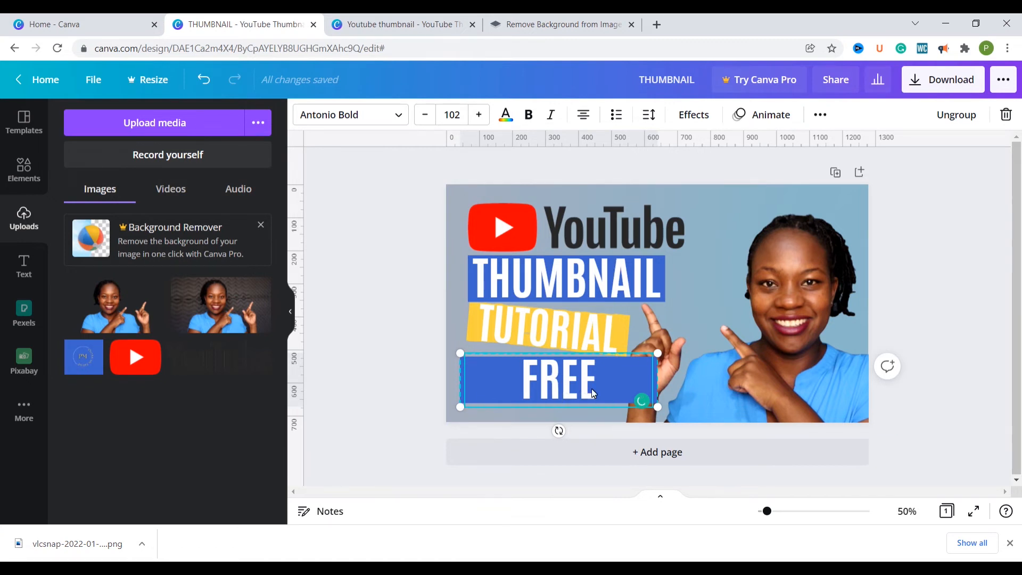
- Move the FREE banner down slightly, ungroup it and narrow the blue rectangle from both ends to fit the word
drag(504, 405, 504, 408)
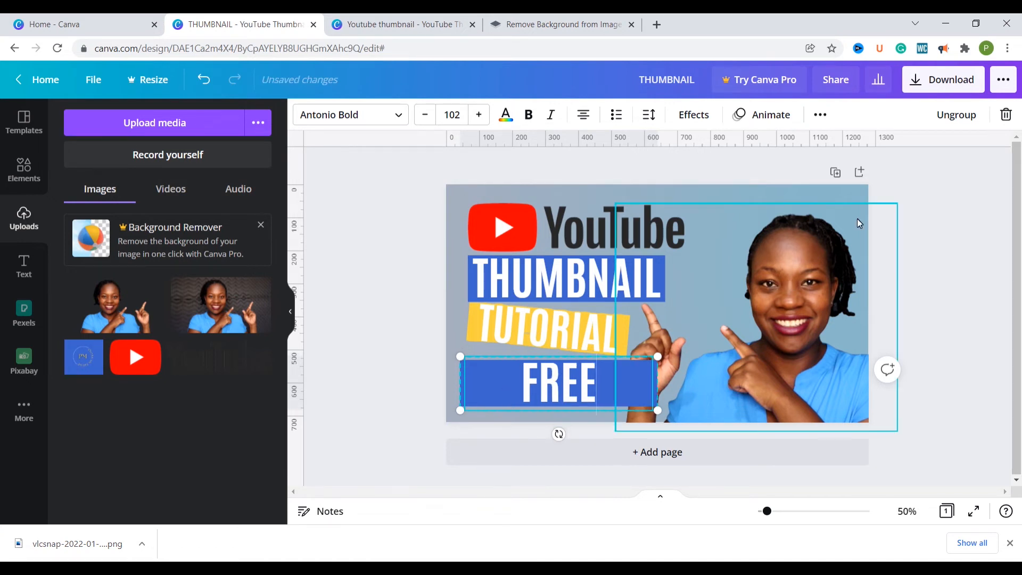
click(957, 115)
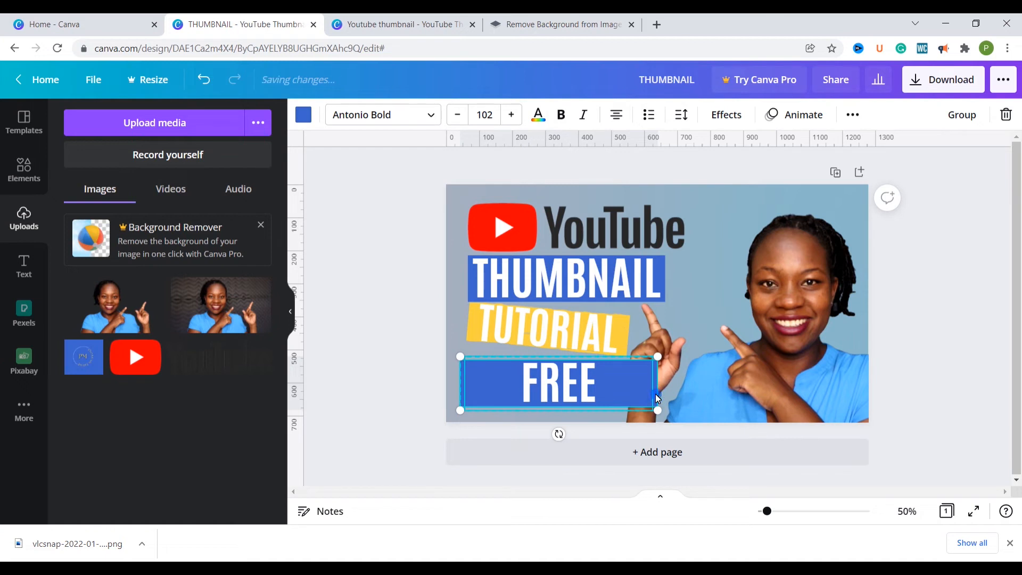
drag(465, 419, 521, 386)
drag(658, 383, 598, 392)
- Recolour the rectangle behind FREE to the YouTube logo's red and widen it to fit the text changed to "FREE!"
click(303, 116)
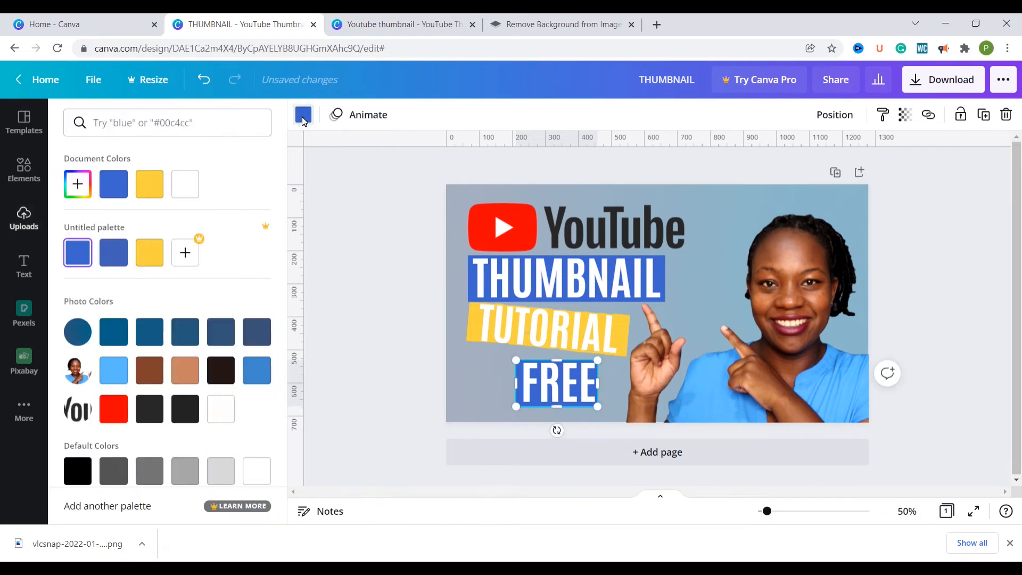
click(114, 408)
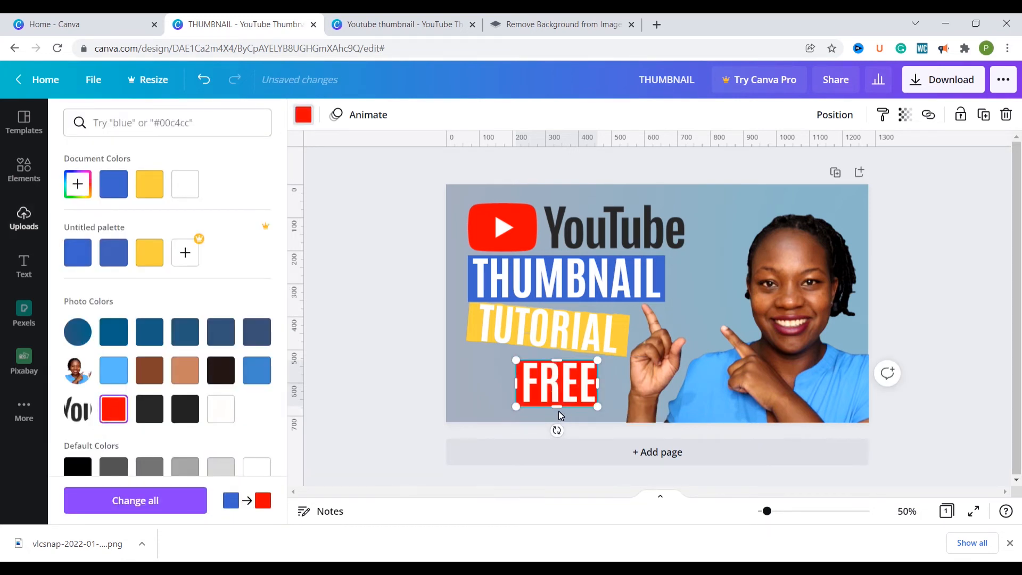
drag(598, 383, 605, 381)
click(589, 382)
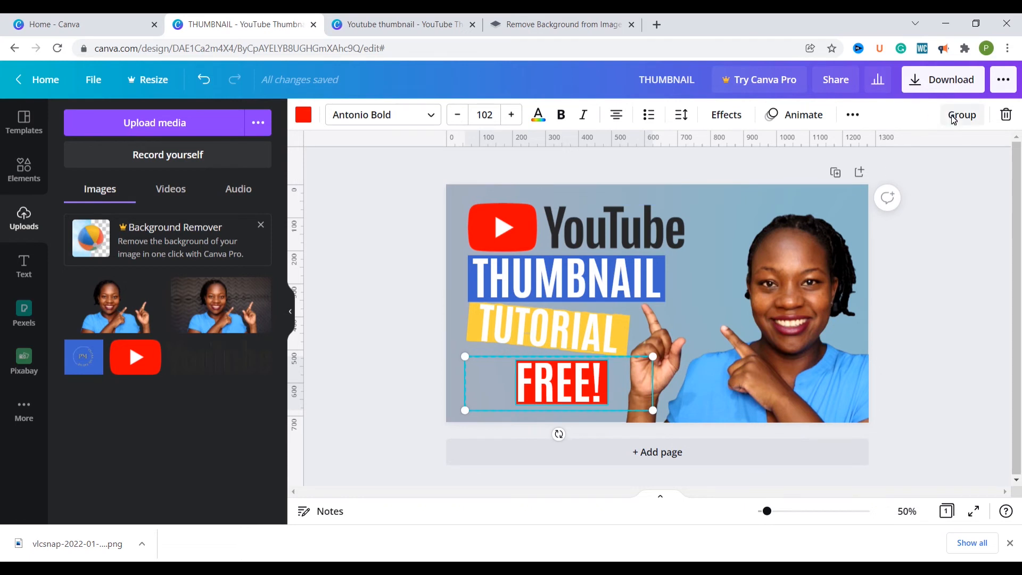
- Group the FREE! text with its red rectangle, shrink the group to about 375 × 107 and place it just below the TUTORIAL banner
click(952, 115)
drag(653, 357, 591, 379)
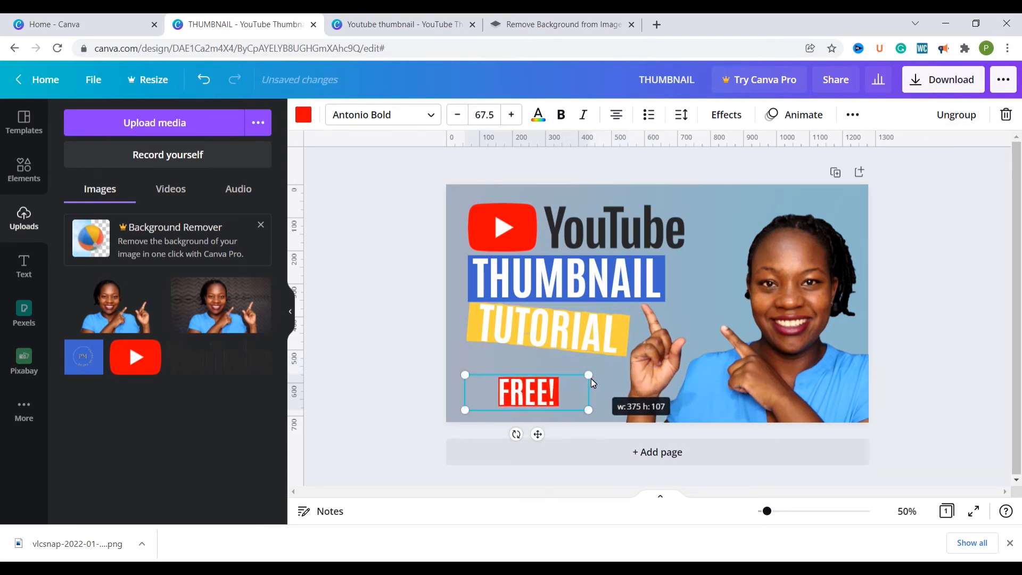
drag(509, 403, 525, 386)
drag(524, 386, 527, 381)
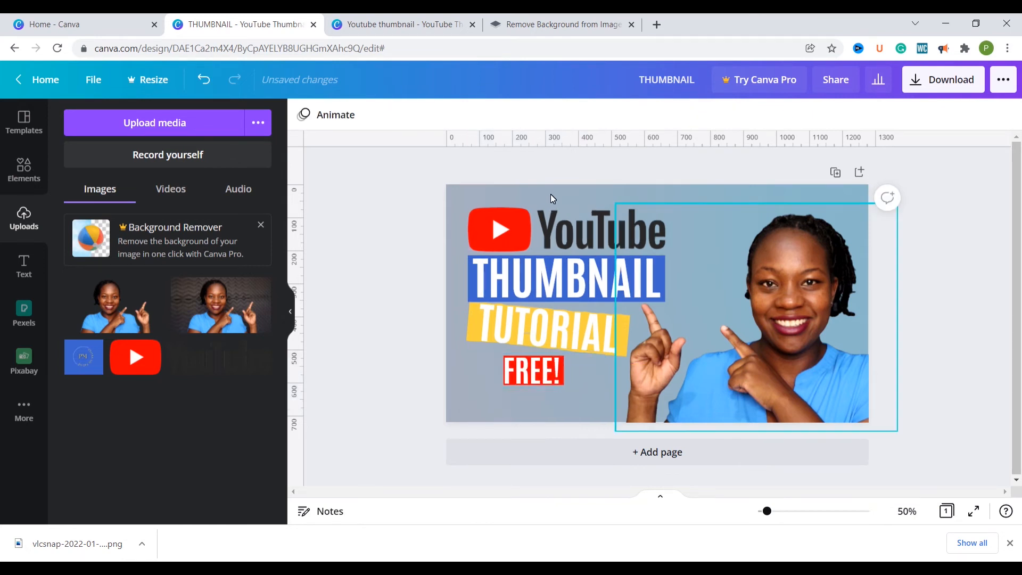
- Search the elements for "pattern background" and add the free golden lattice pattern to the design
click(731, 218)
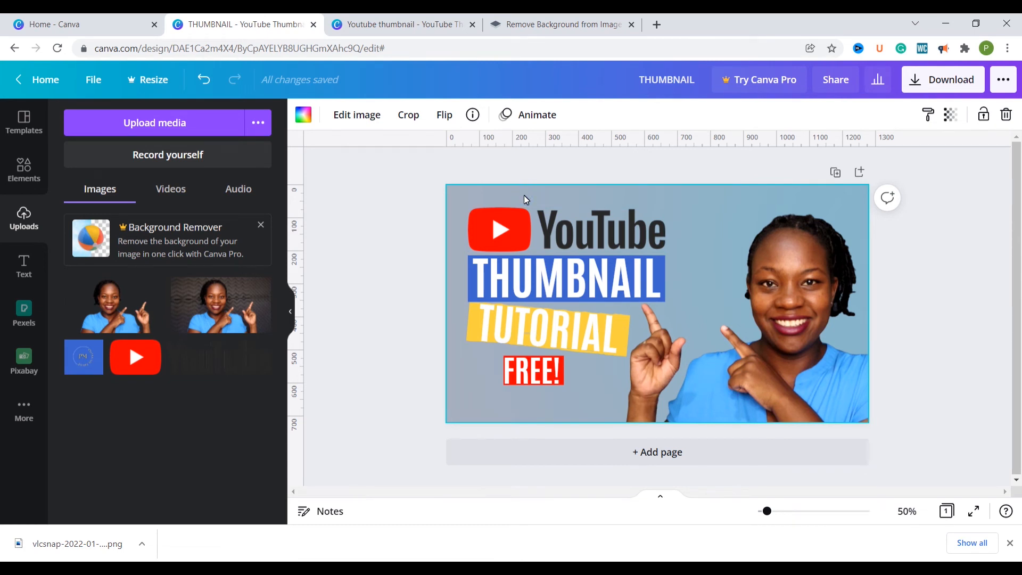
click(24, 169)
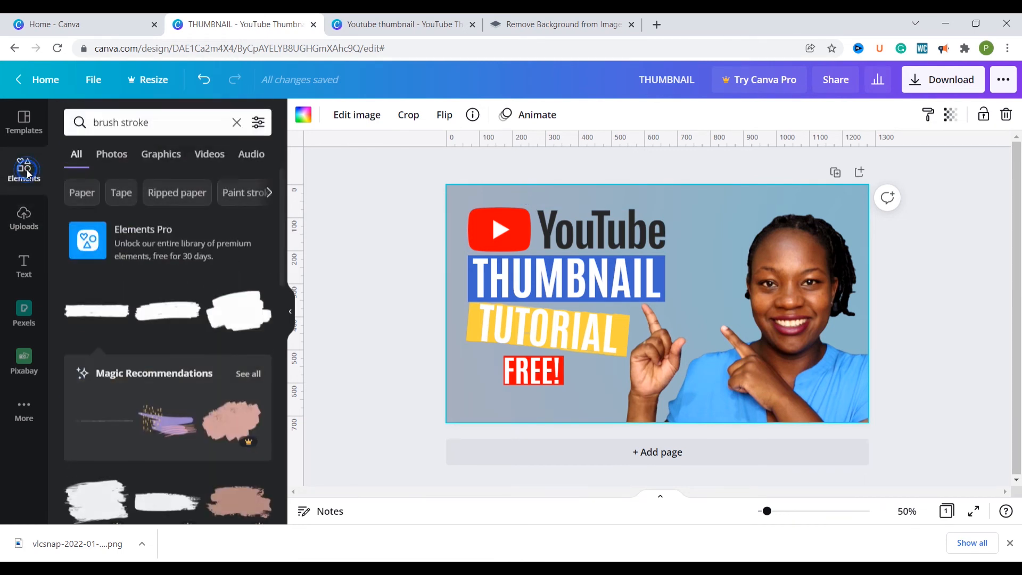
click(236, 122)
click(202, 123)
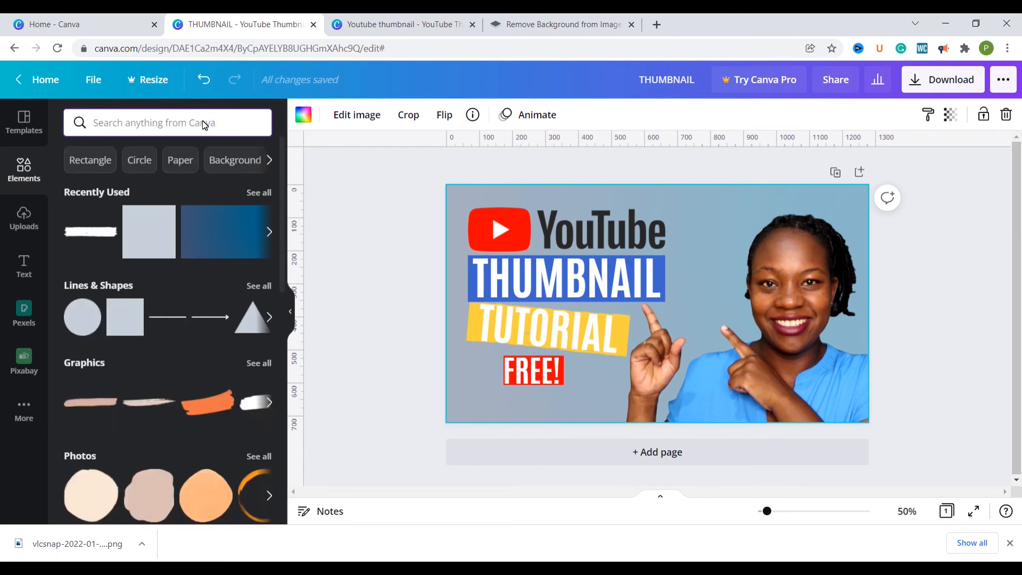
click(203, 123)
text(pattern background)
key(Return)
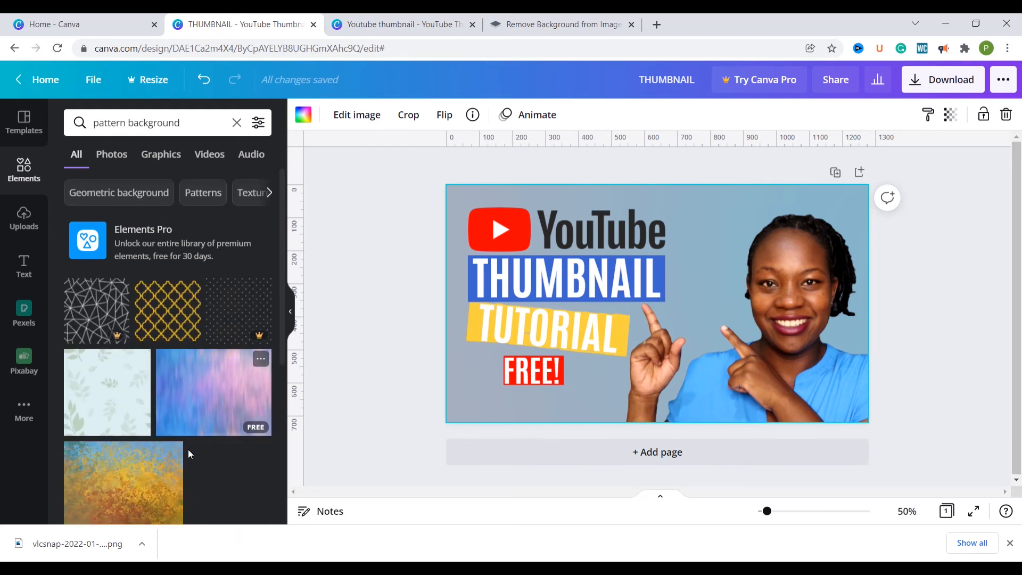
click(170, 317)
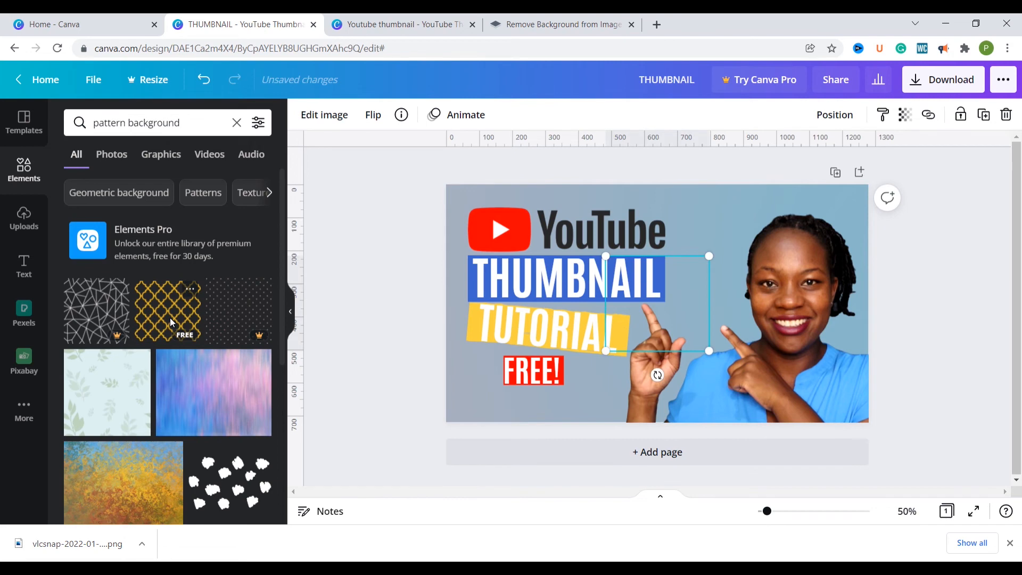
- Enlarge and position the lattice pattern so it covers the whole thumbnail, and recolour it white
drag(710, 255, 846, 130)
drag(685, 324, 645, 400)
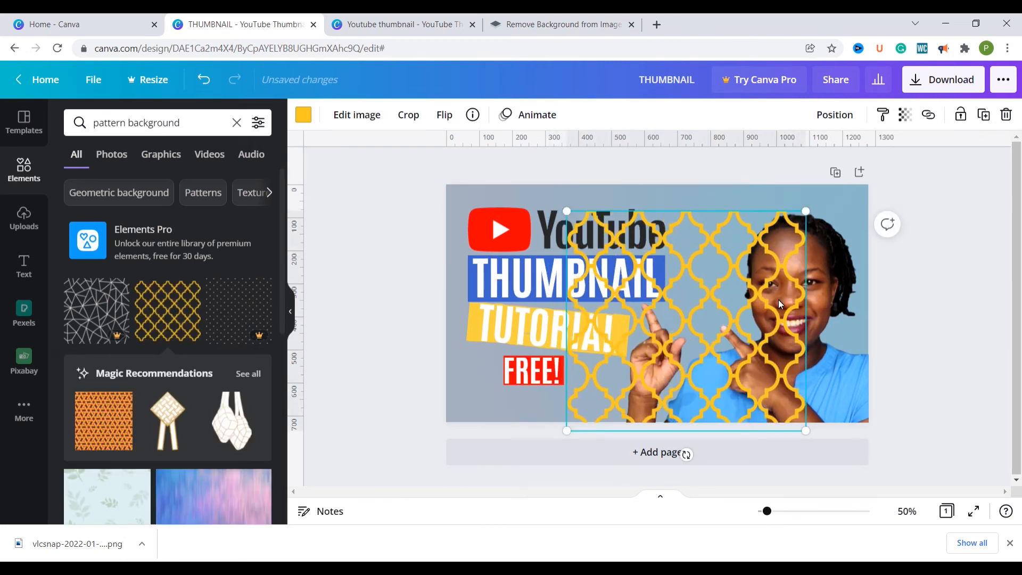
mouse_move(808, 211)
mouse_down()
mouse_move(823, 196)
mouse_move(896, 176)
mouse_move(862, 211)
mouse_move(889, 201)
mouse_move(937, 213)
mouse_move(925, 214)
mouse_up()
click(303, 118)
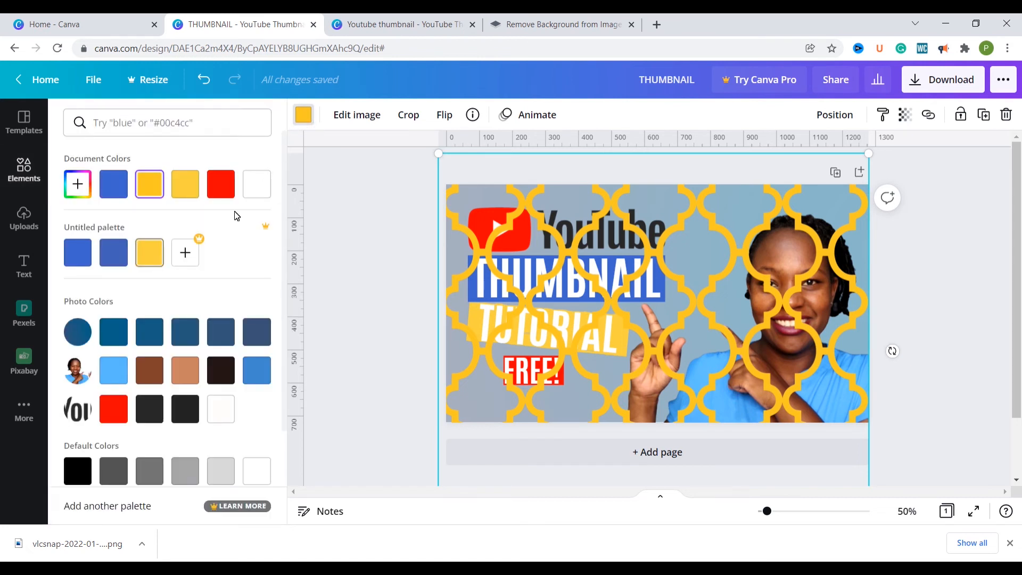
click(261, 183)
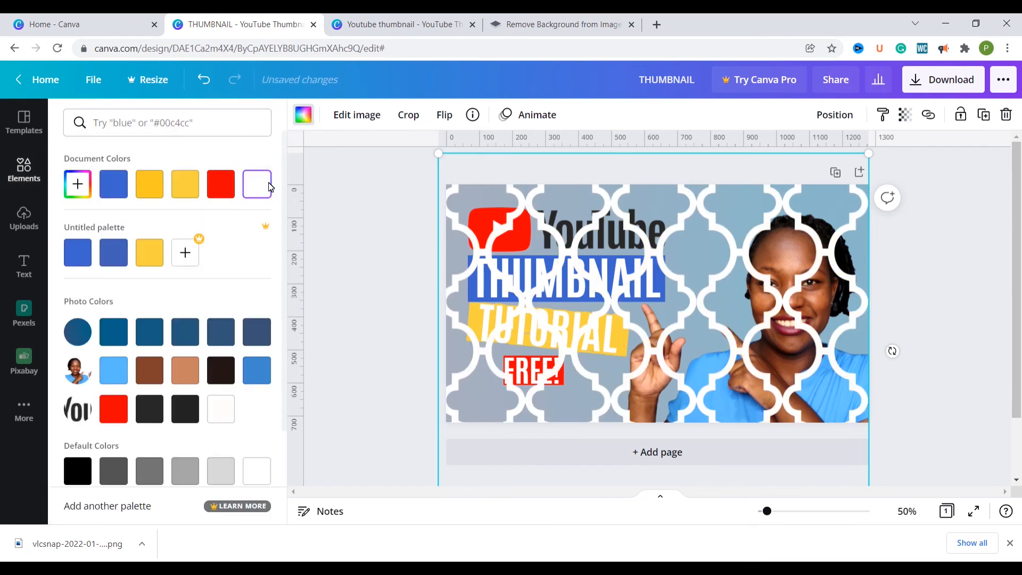
- Make the white pattern mostly transparent and send it to the back, behind the headshot and text
click(904, 115)
drag(858, 154, 788, 155)
click(709, 272)
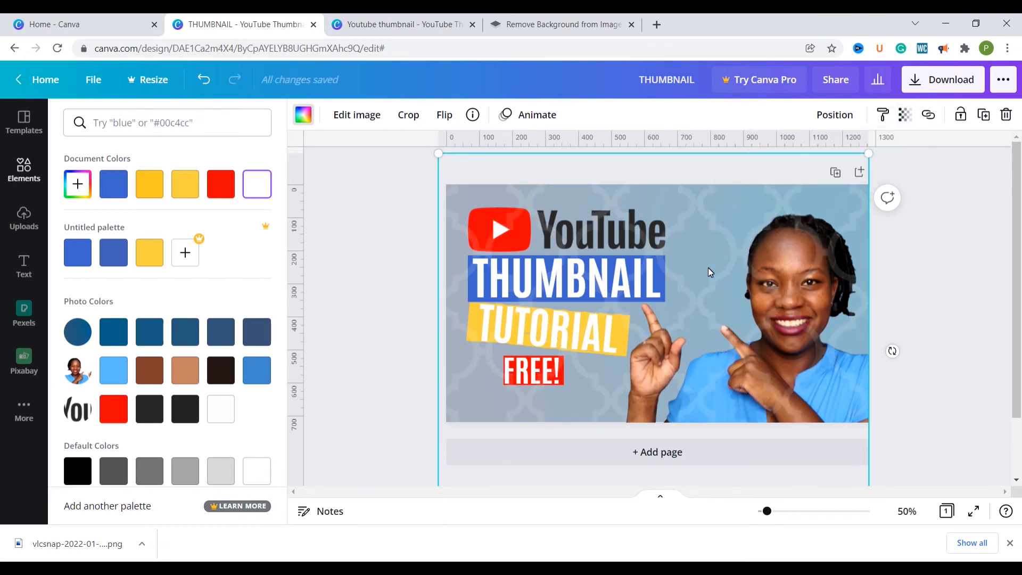
right_click(708, 273)
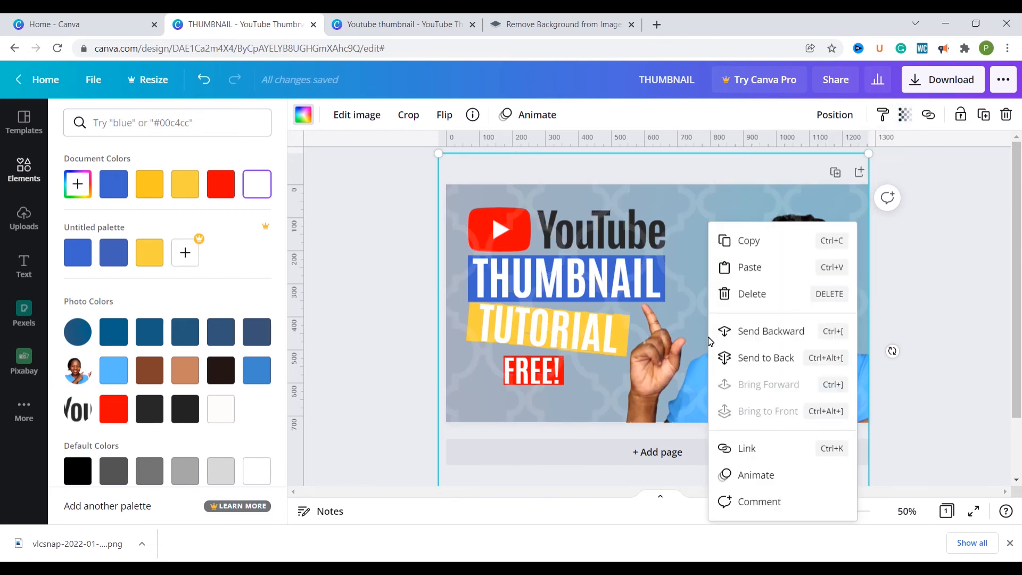
click(756, 356)
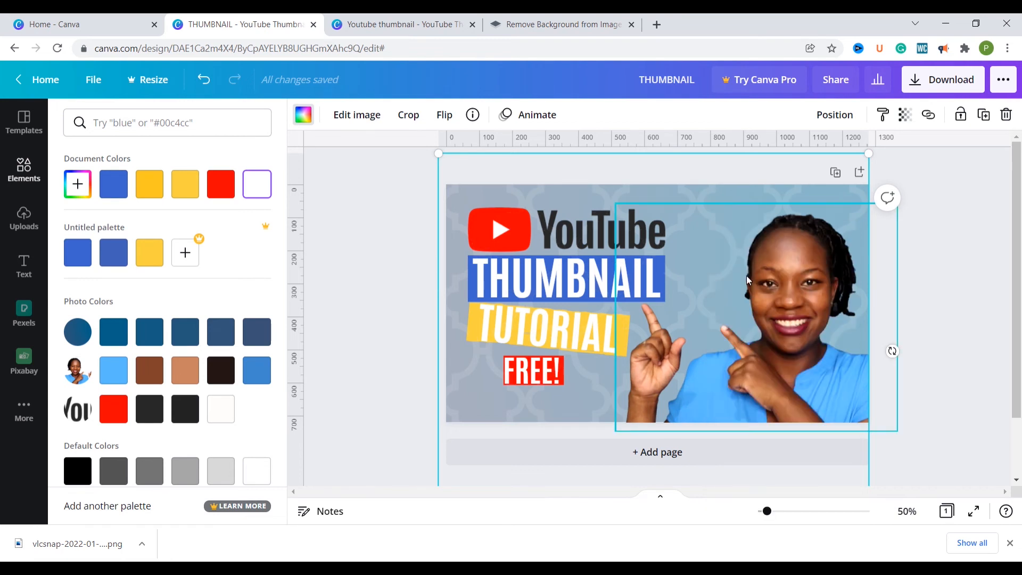
- Add a Glow shadow effect to the headshot image
click(802, 278)
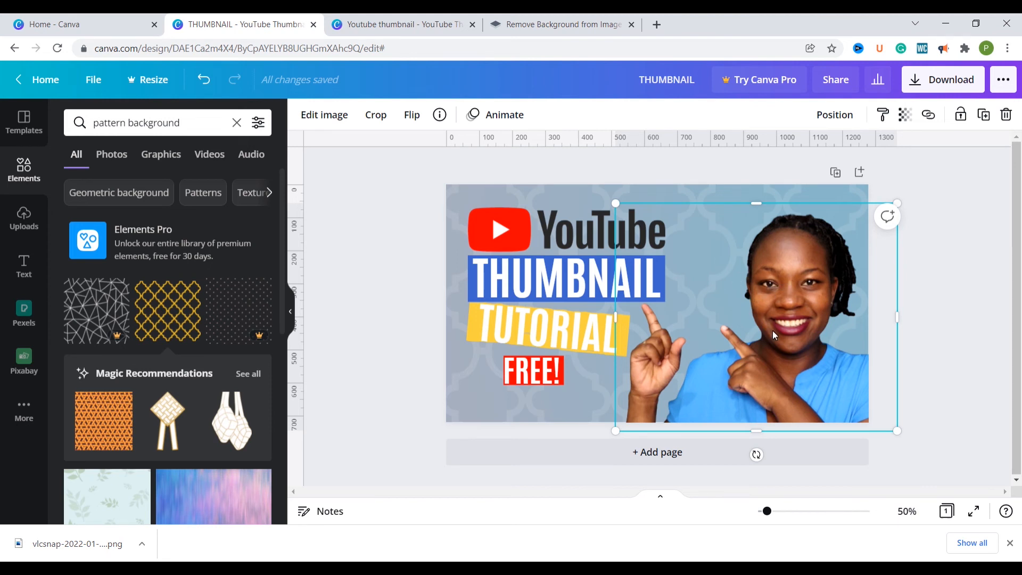
click(324, 118)
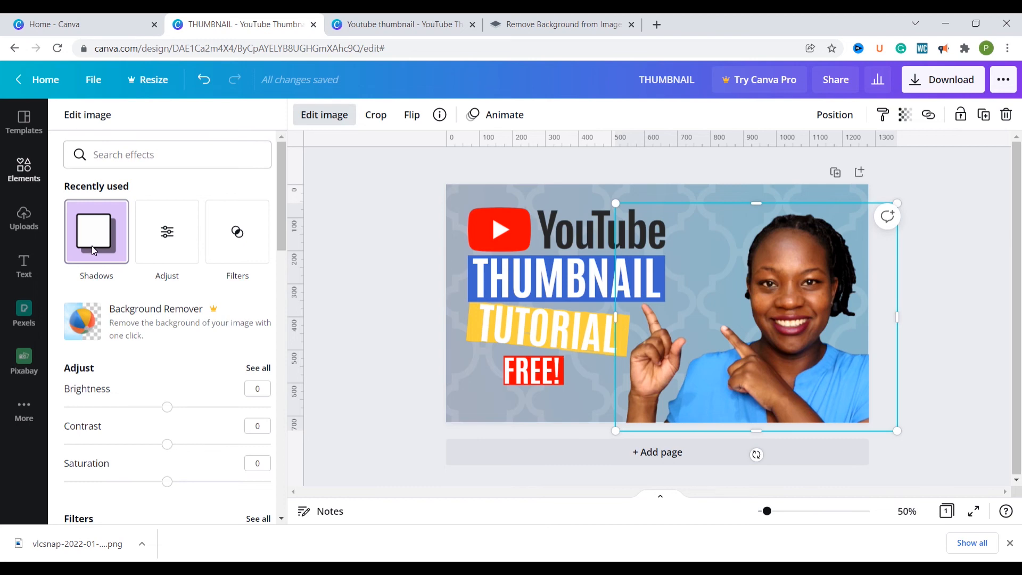
mouse_move(282, 228)
mouse_down()
mouse_move(288, 422)
mouse_move(300, 226)
mouse_up()
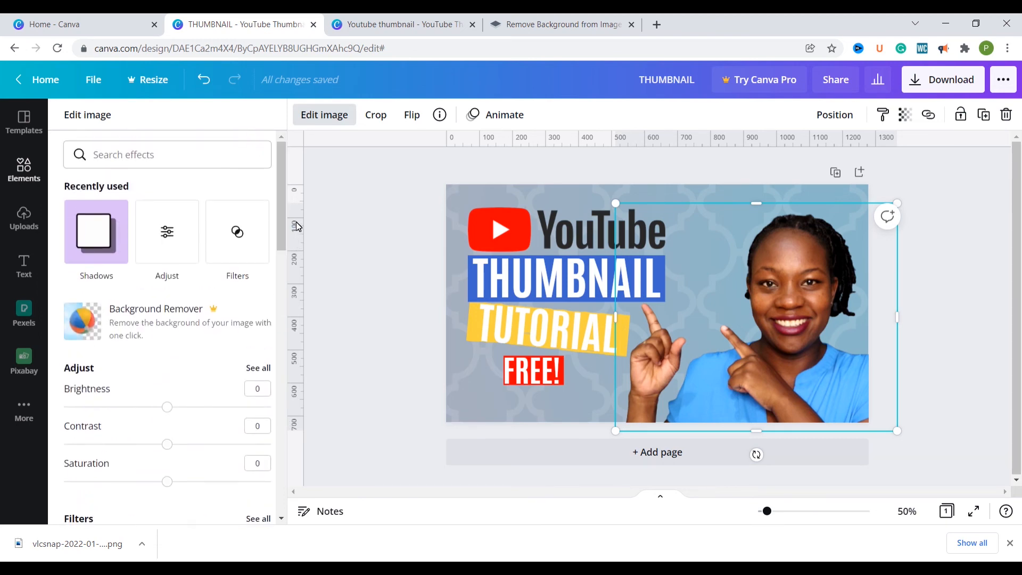
click(101, 244)
click(165, 190)
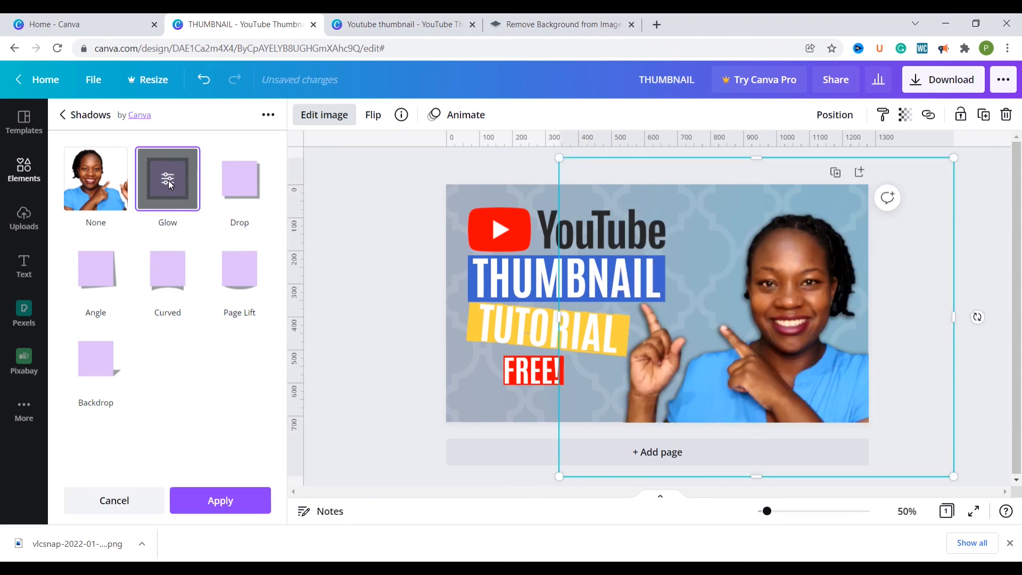
- Set the headshot's glow colour to white, with blur 1, transparency 100 and size 6
click(168, 181)
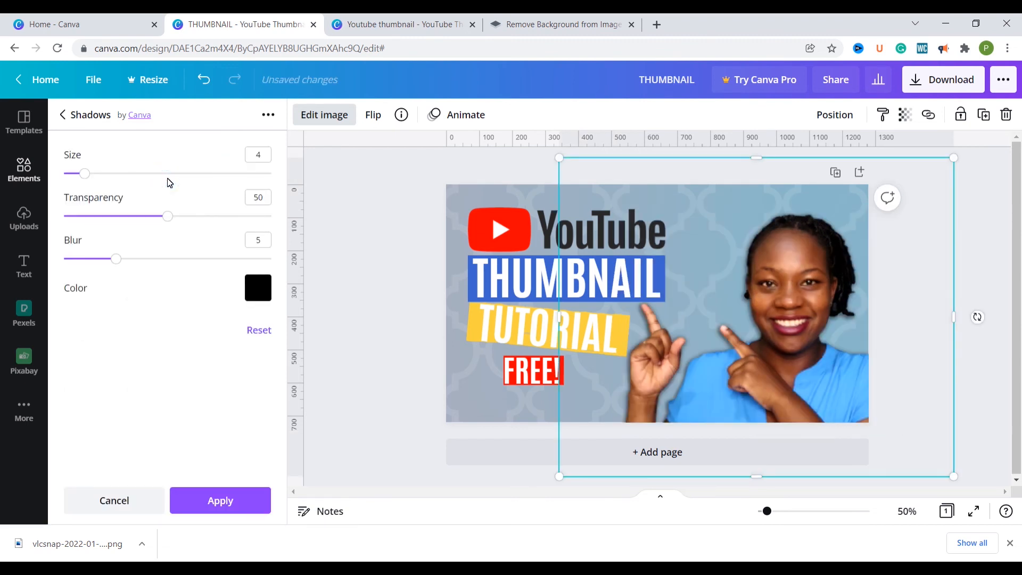
click(258, 288)
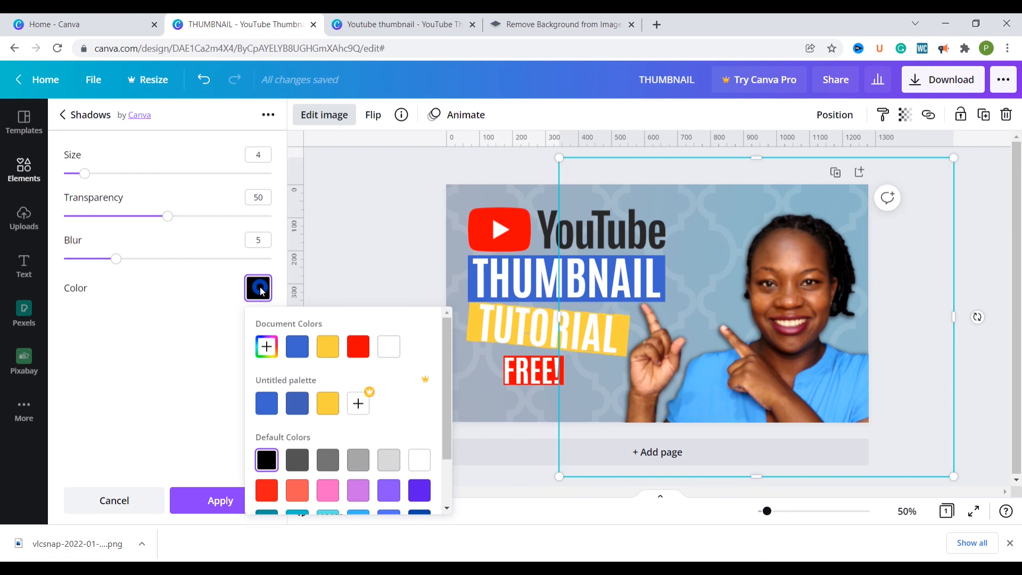
click(392, 348)
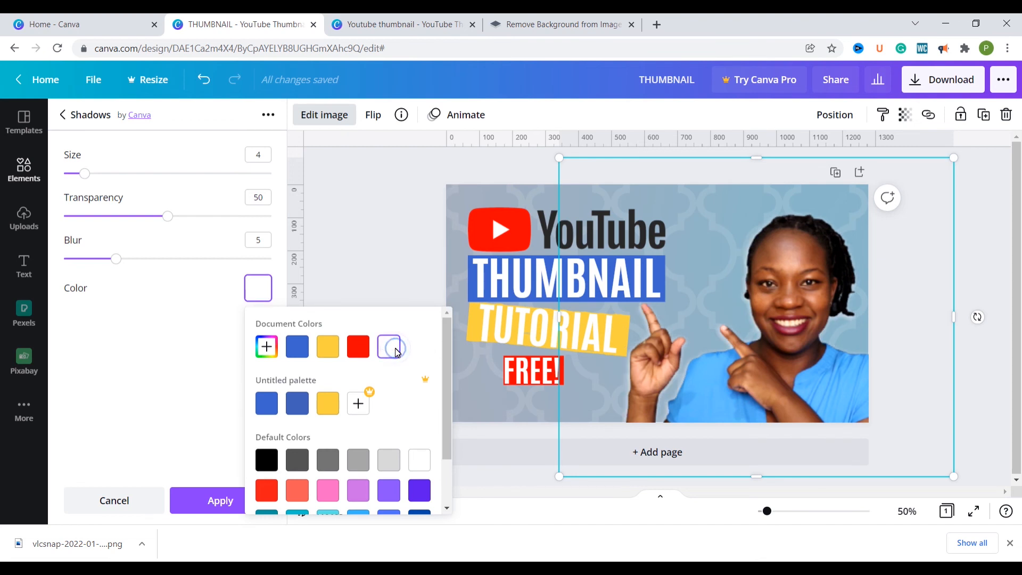
drag(118, 261, 80, 265)
drag(163, 218, 282, 227)
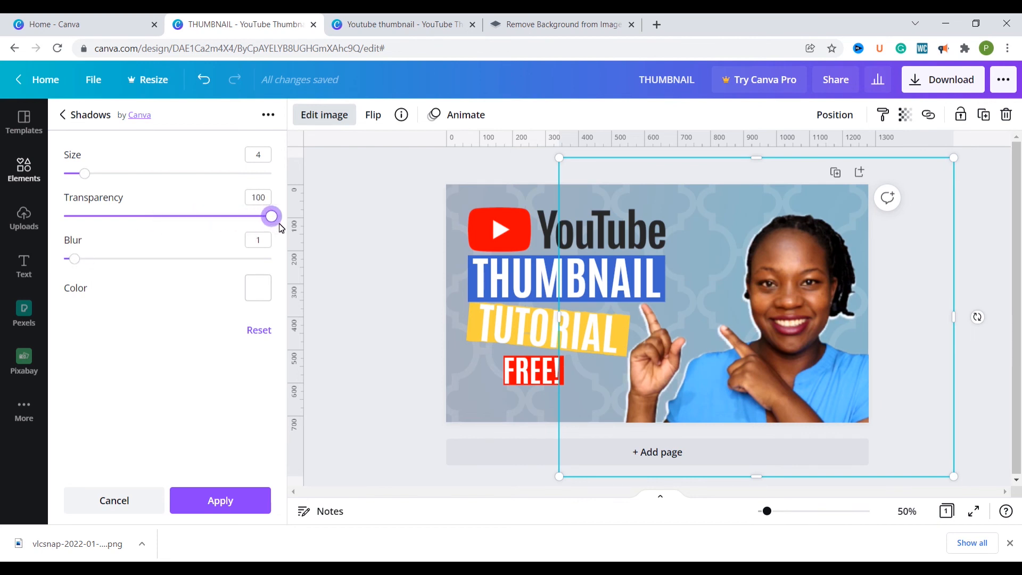
drag(85, 174, 97, 176)
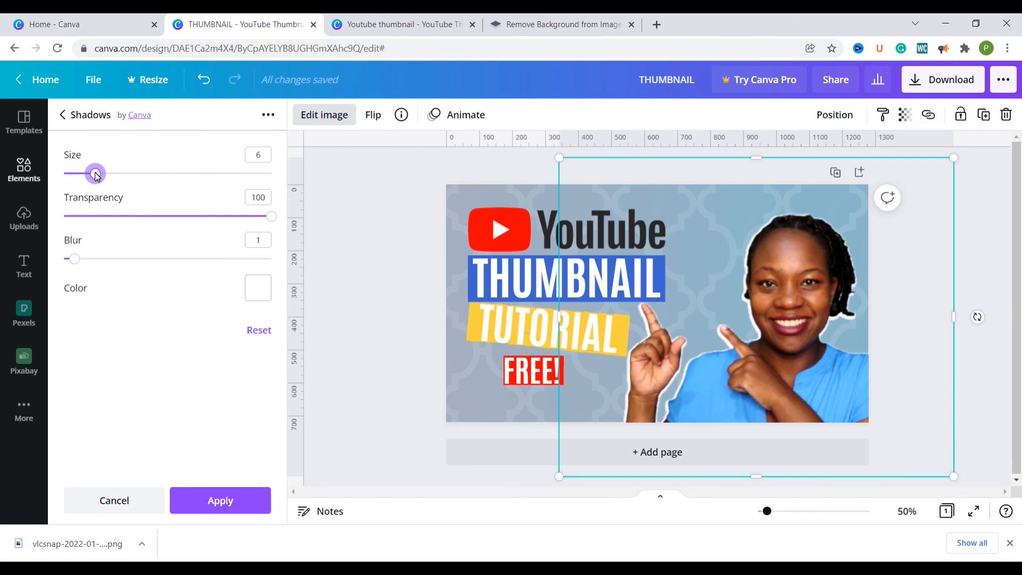